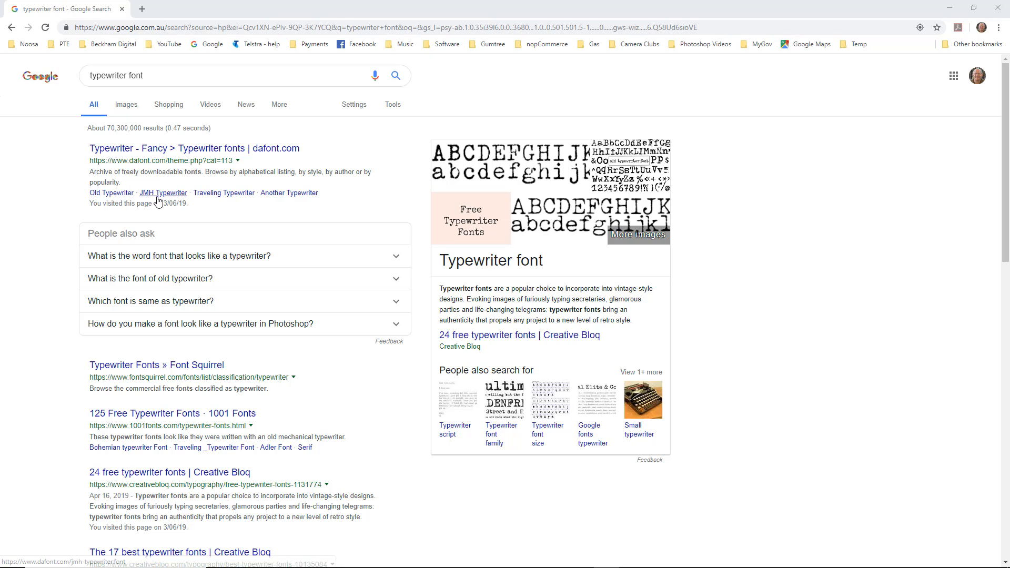
Open the dafont.com typewriter fonts page and extract the downloaded jmh_typewriter archive into a desktop folder.
click(119, 152)
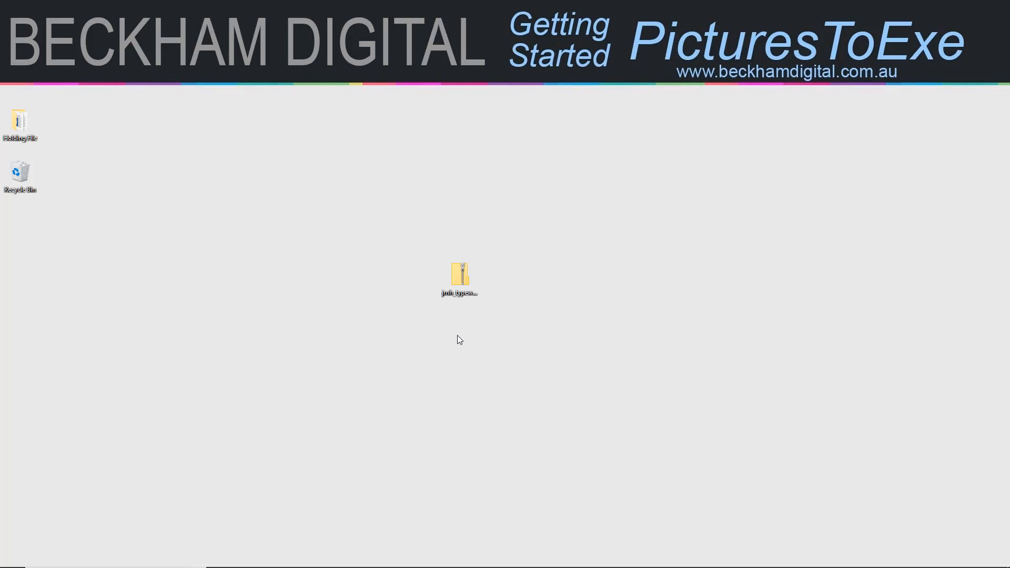
right_click(460, 273)
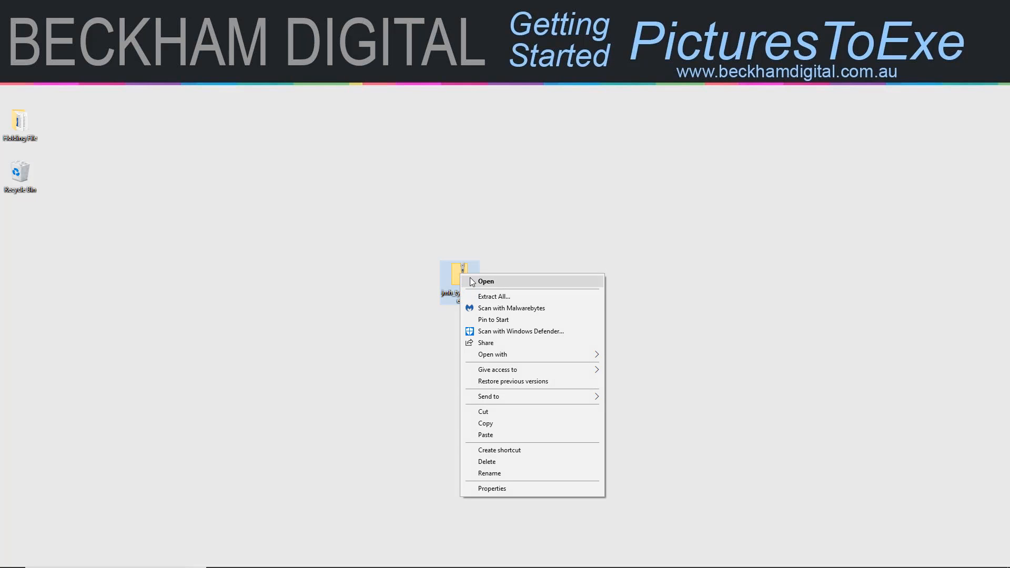
click(488, 298)
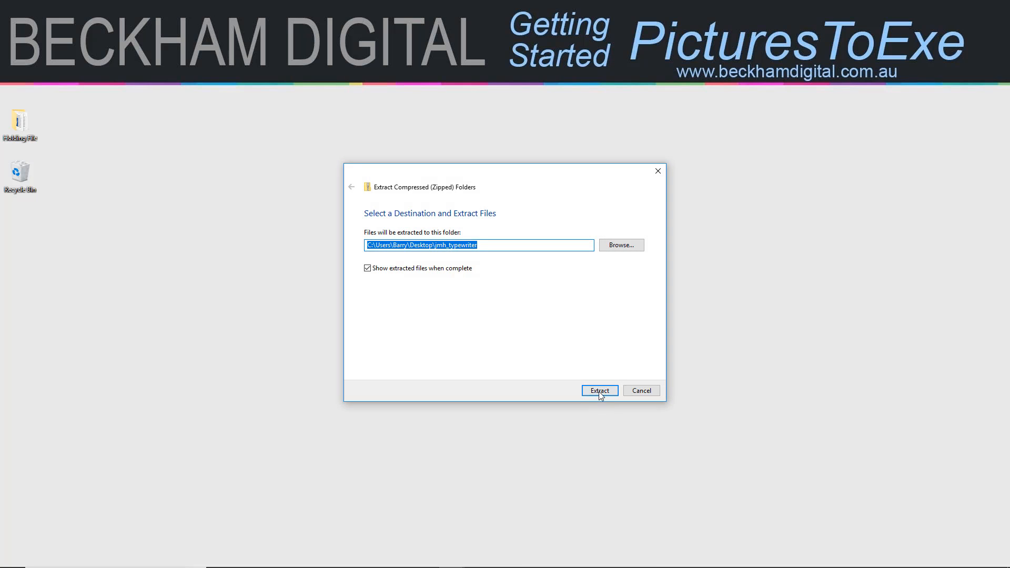
click(599, 391)
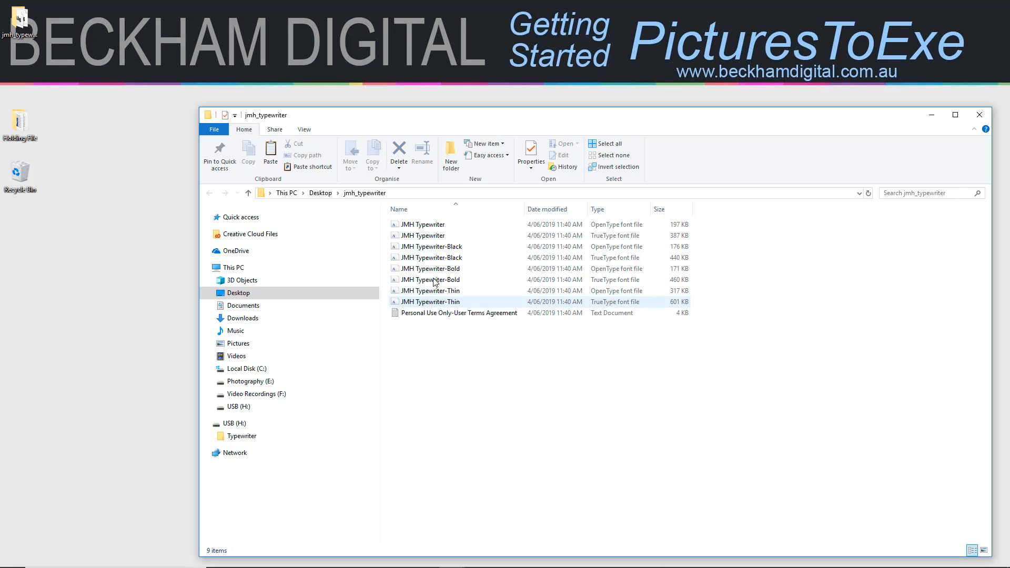
Copy all eight JMH Typewriter font files from the extracted folder and open the Fonts folder in Control Panel.
click(431, 229)
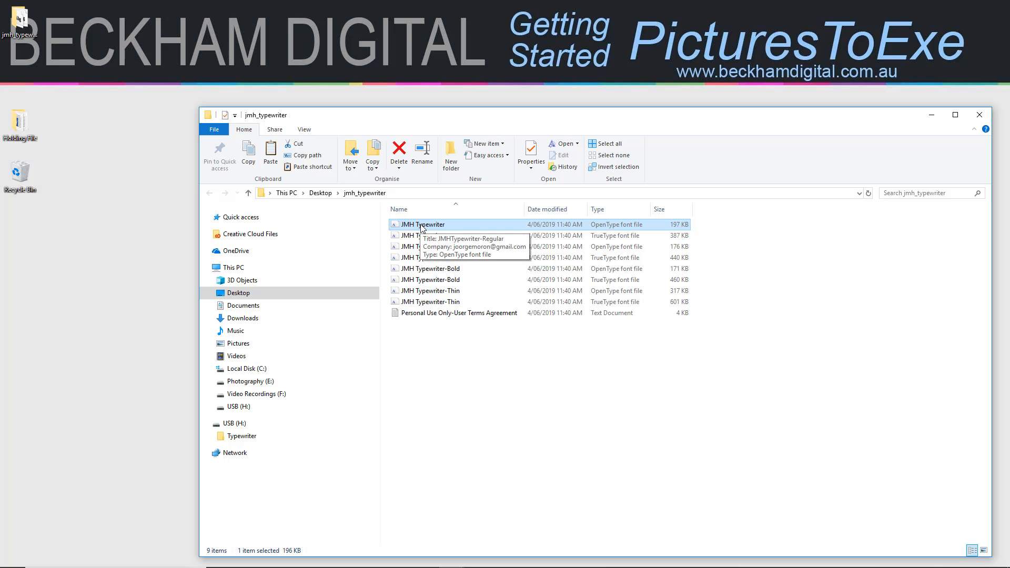
shift+click(420, 303)
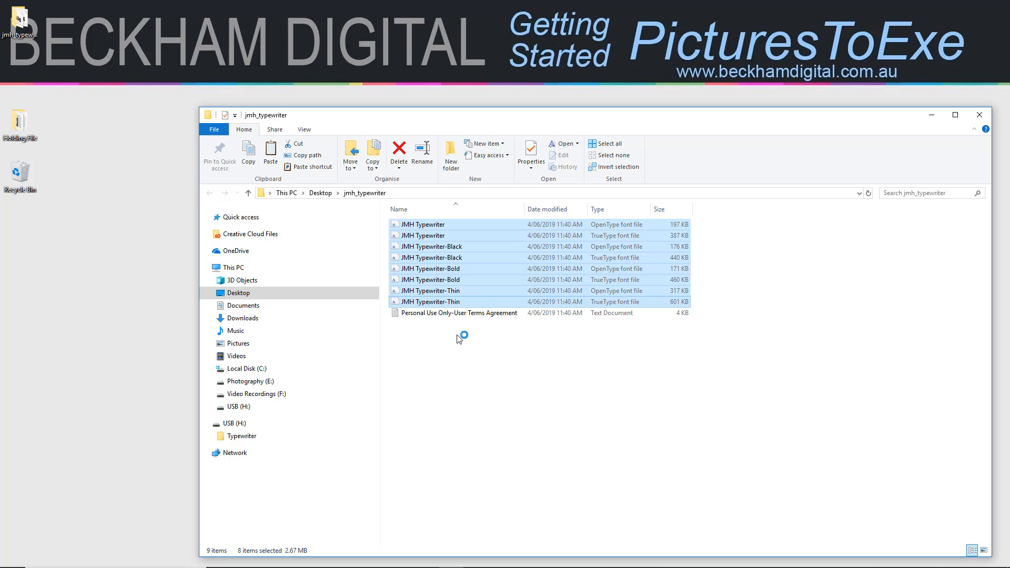
right_click(436, 257)
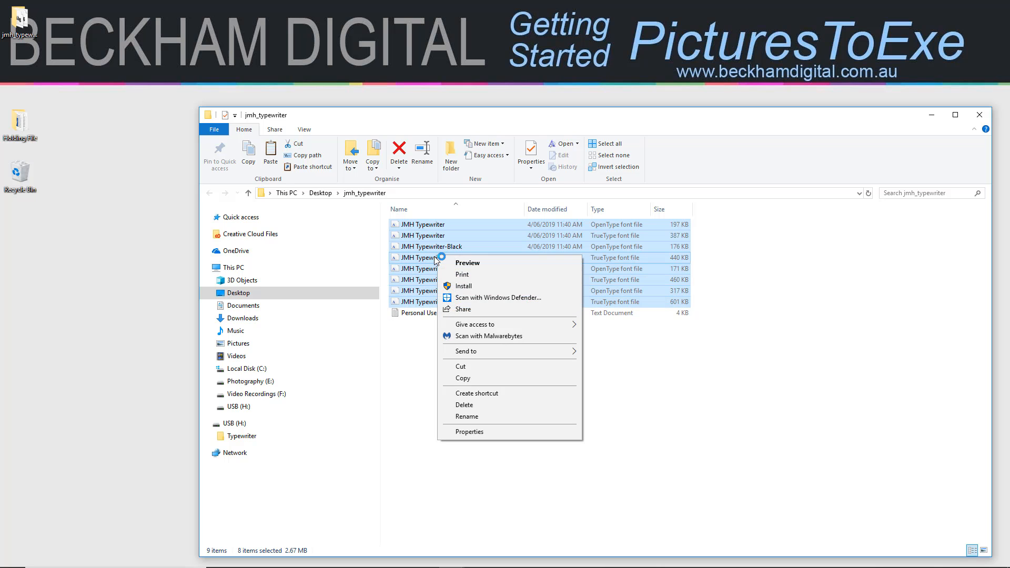
click(464, 378)
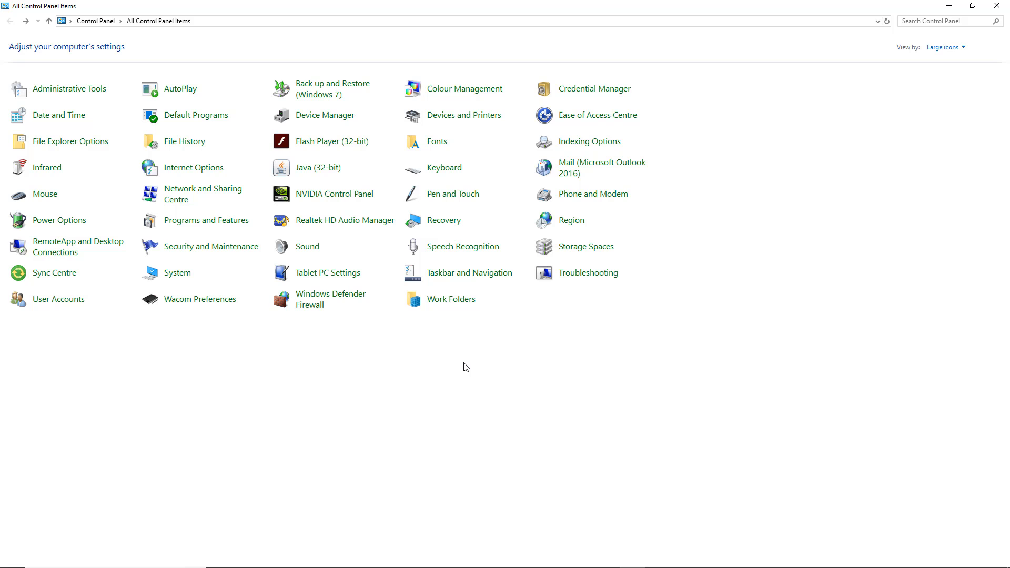
click(436, 144)
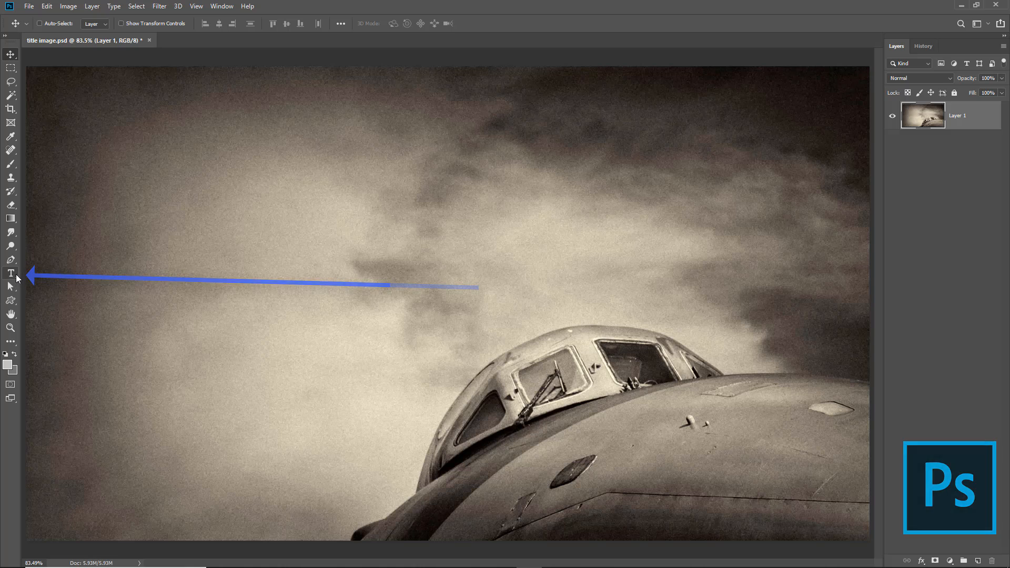
In Photoshop, add the horizontal text "Cold War Scrapyard" across the sky of title image.psd and commit it.
click(11, 276)
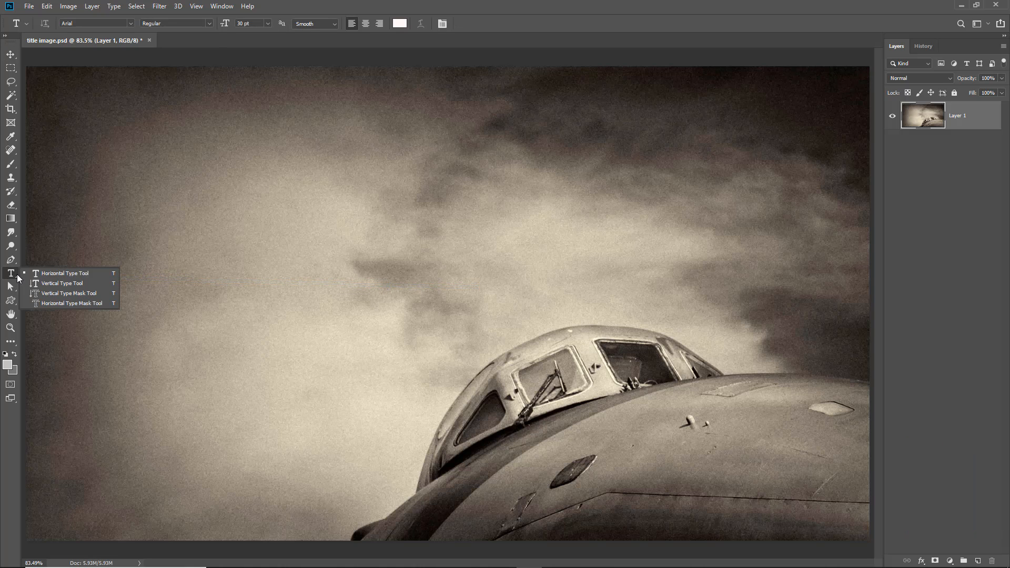
click(48, 273)
click(211, 287)
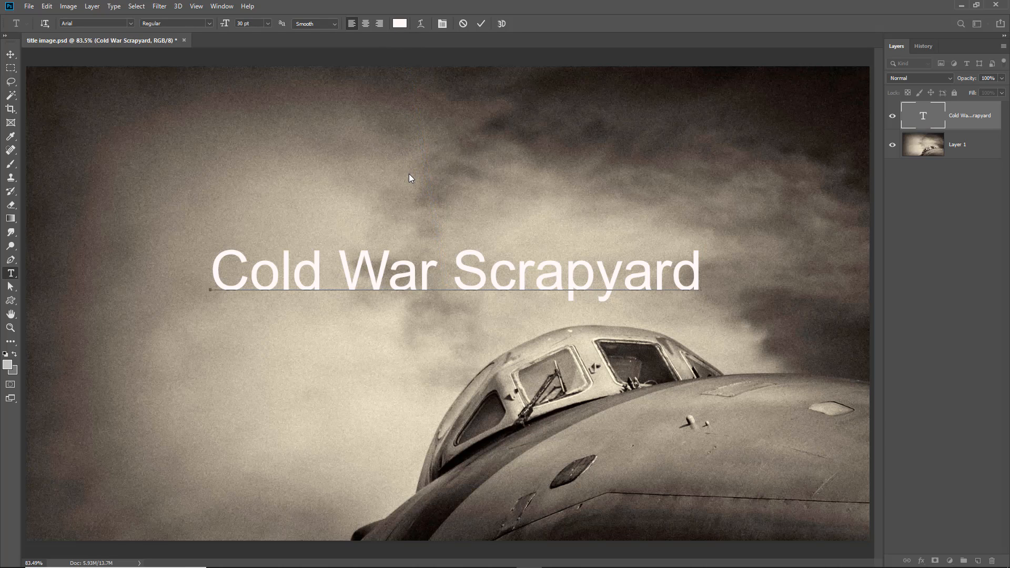
click(480, 25)
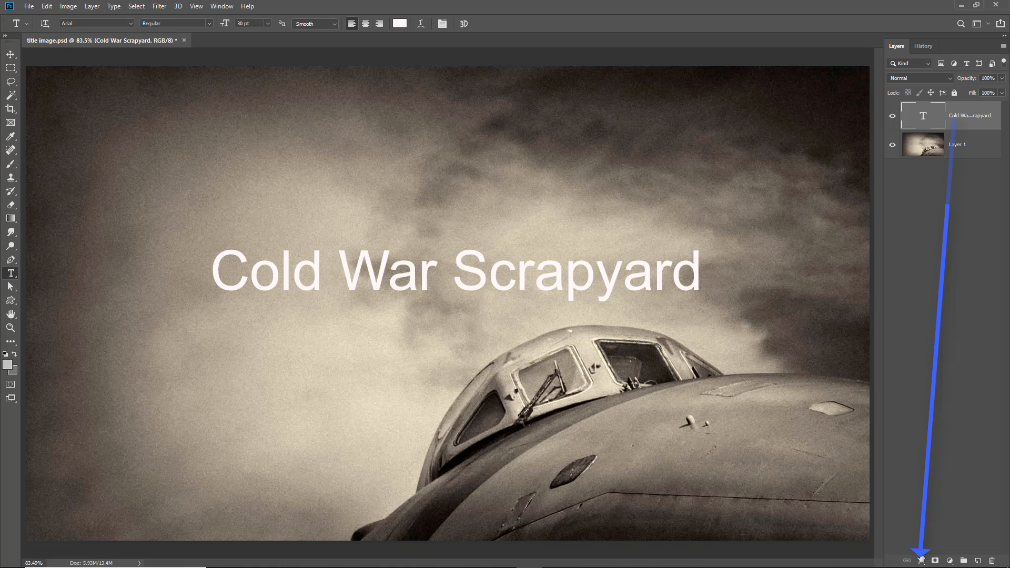
Apply a Color Overlay effect to the title text layer with the near-black colour 060606.
click(921, 560)
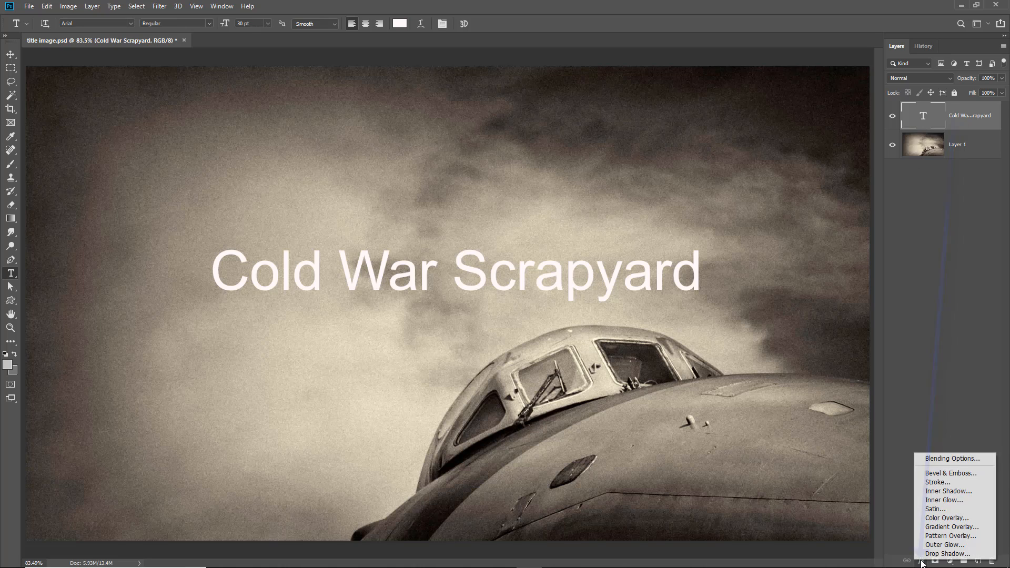
click(939, 519)
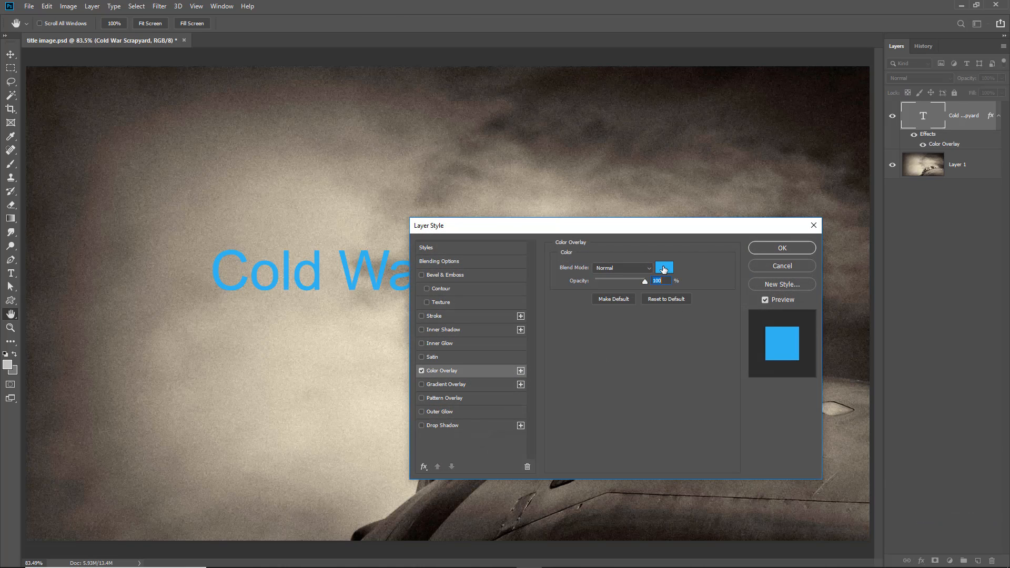
click(664, 269)
click(597, 509)
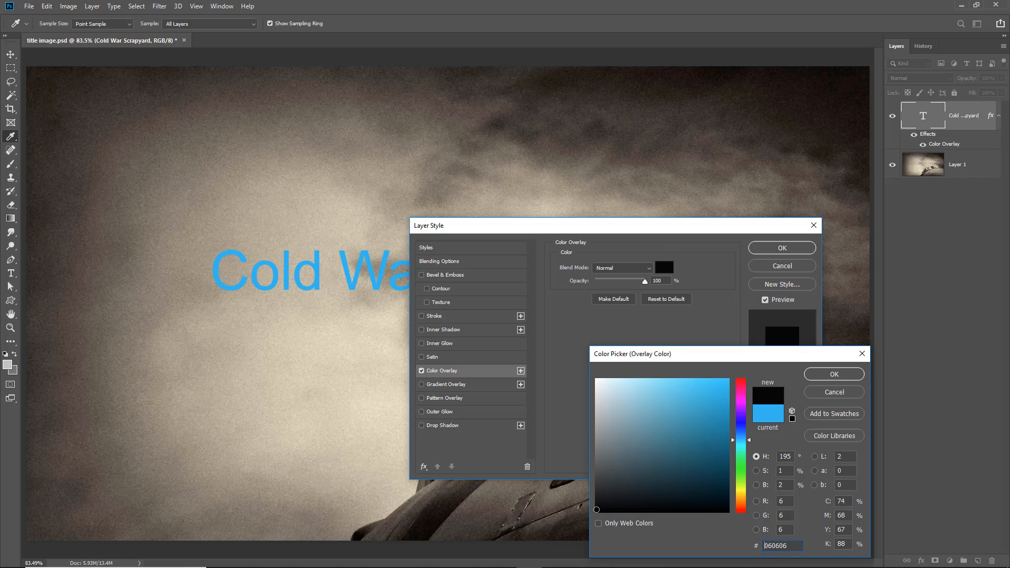
click(828, 374)
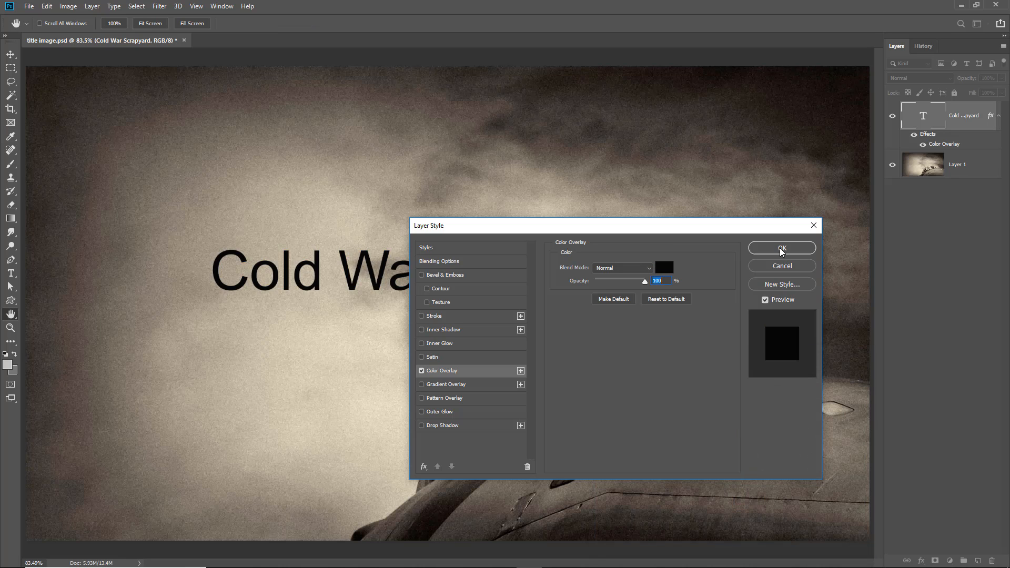
click(782, 248)
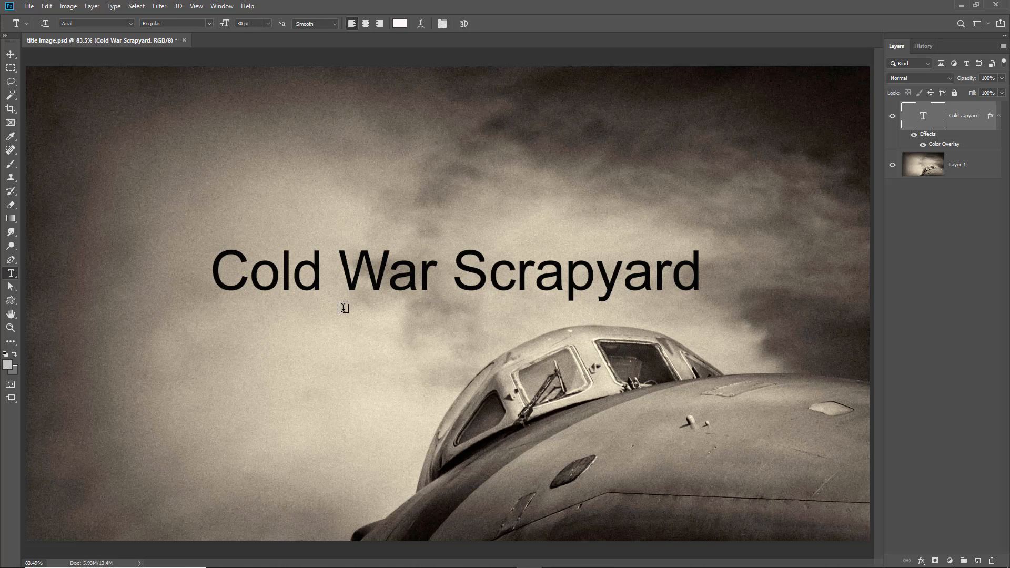
Change the title's font to JMH Typewriter and move the title up and left in the image.
click(216, 270)
drag(215, 270, 702, 274)
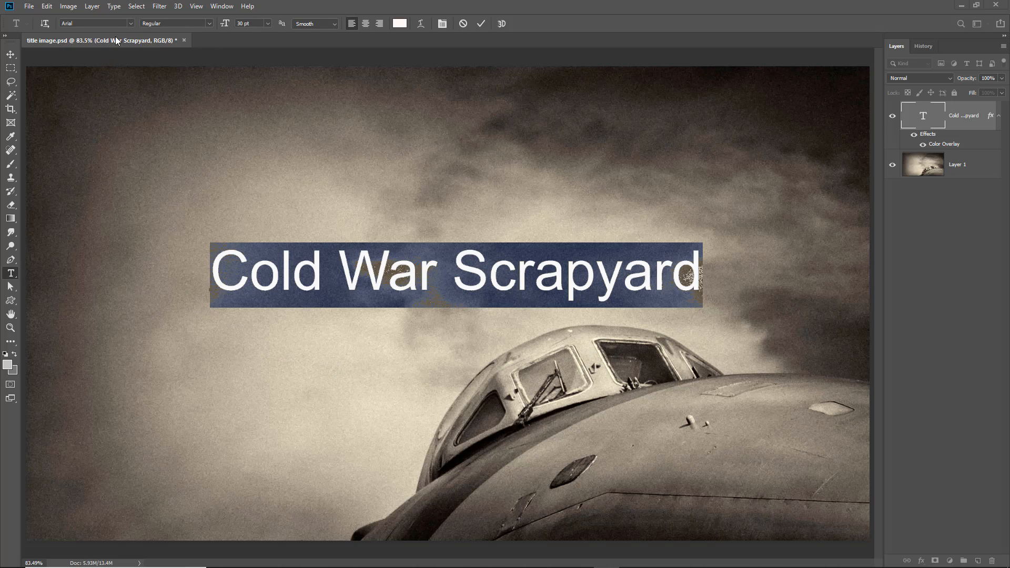
click(130, 23)
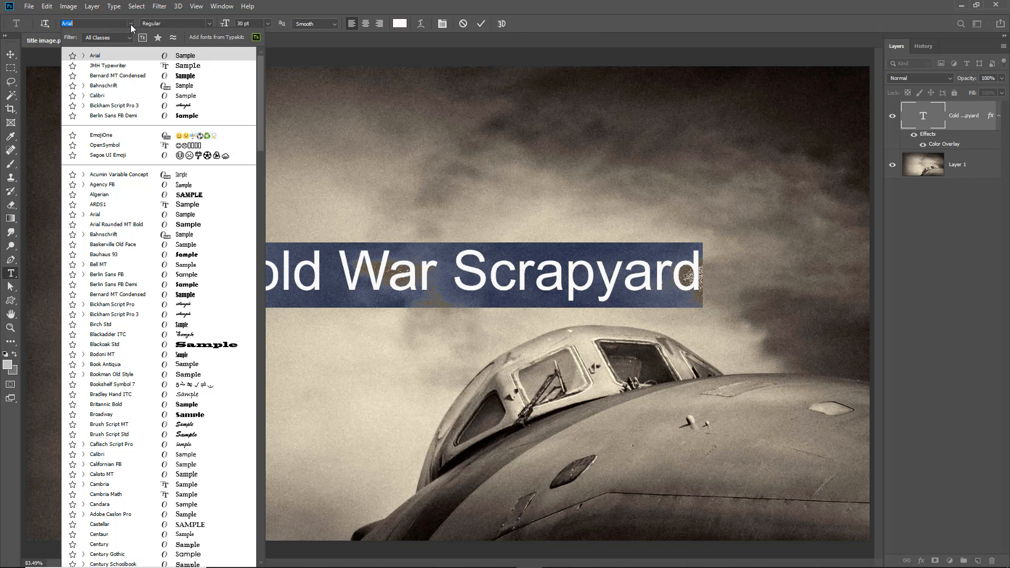
drag(261, 135, 275, 374)
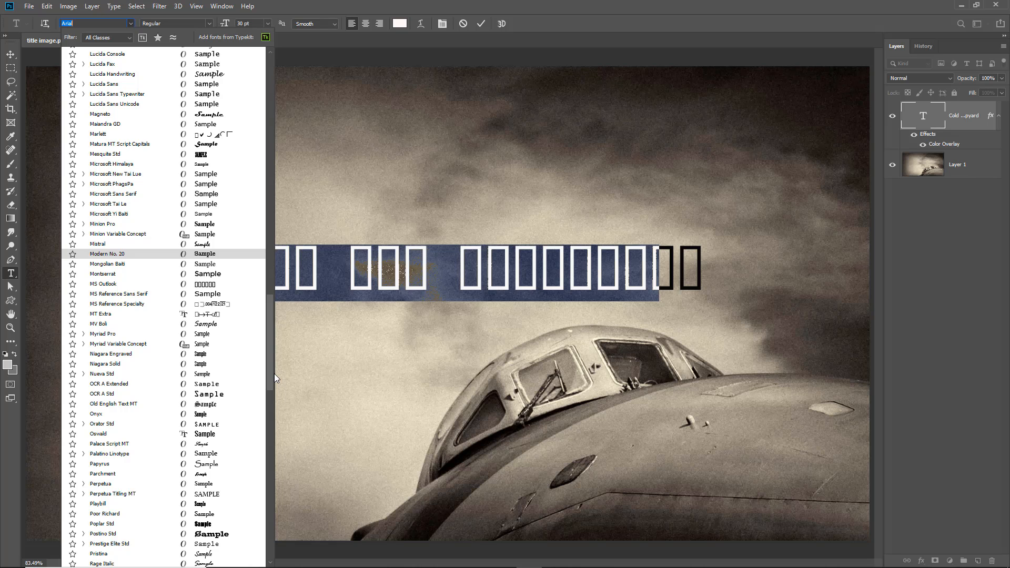
drag(274, 373, 274, 338)
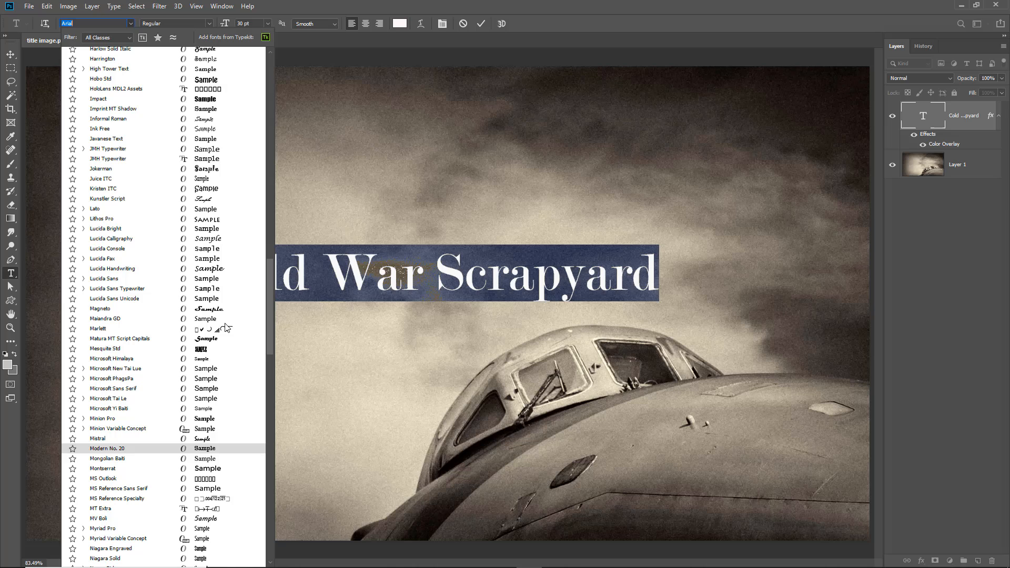
click(120, 160)
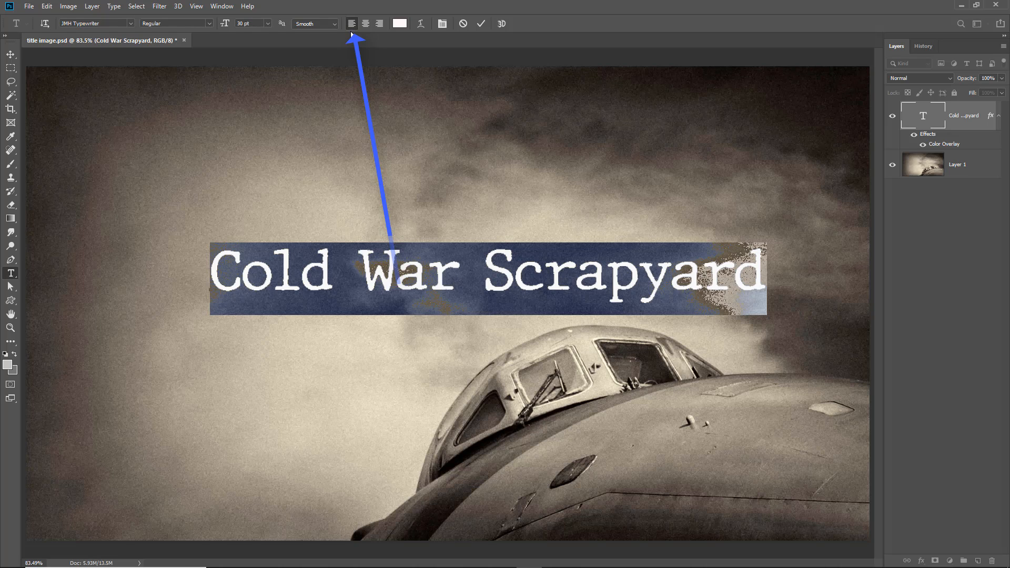
click(478, 27)
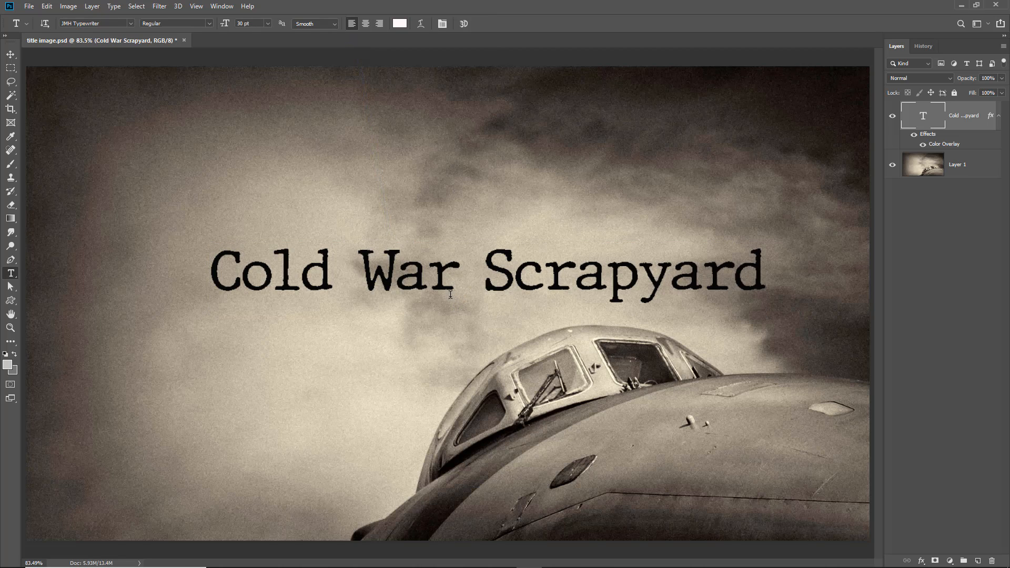
drag(496, 284, 384, 243)
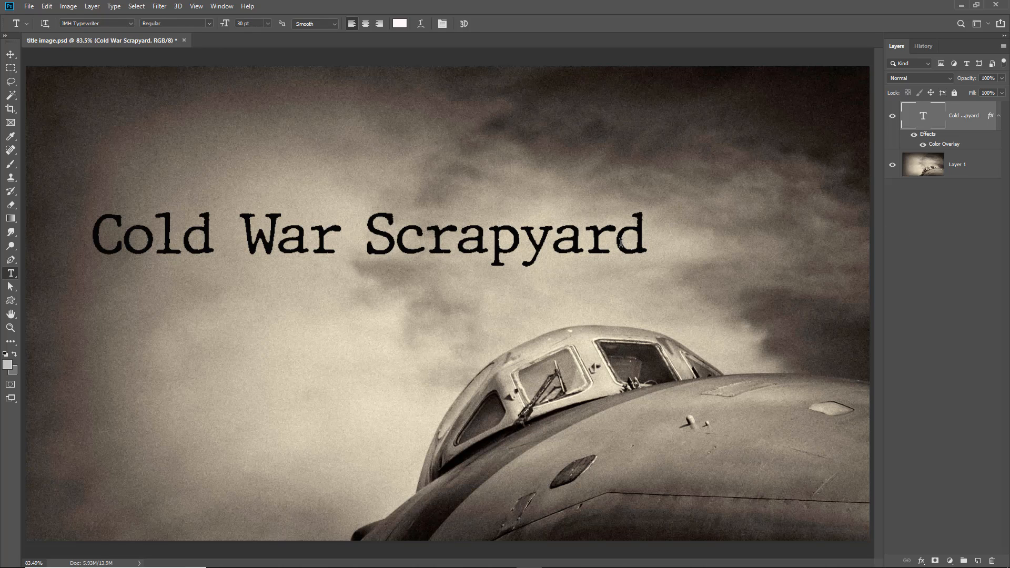
Delete the last two letters of "Scrapyard" one at a time, committing the text after removing the "d".
drag(621, 238, 639, 237)
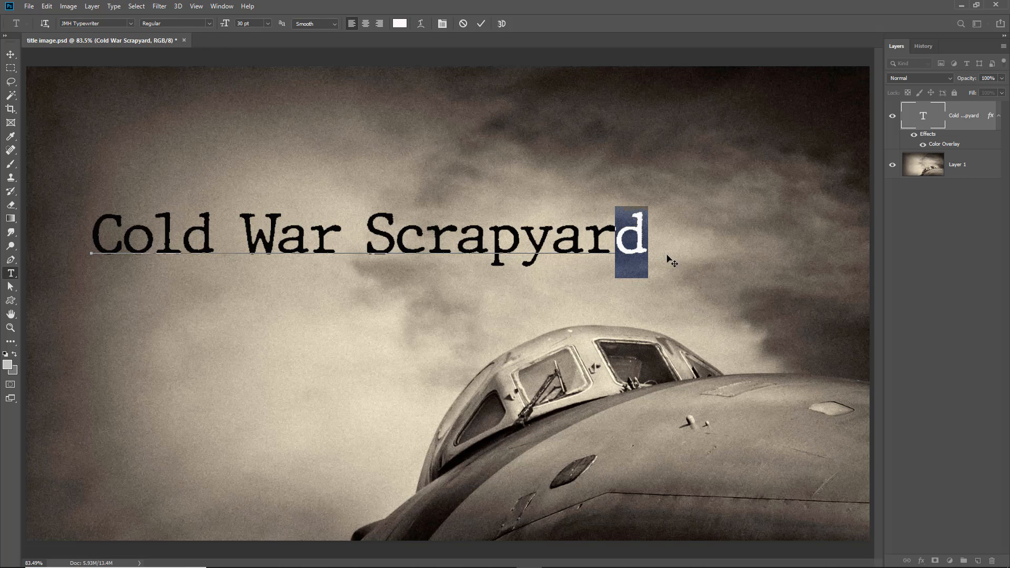
key(BackSpace)
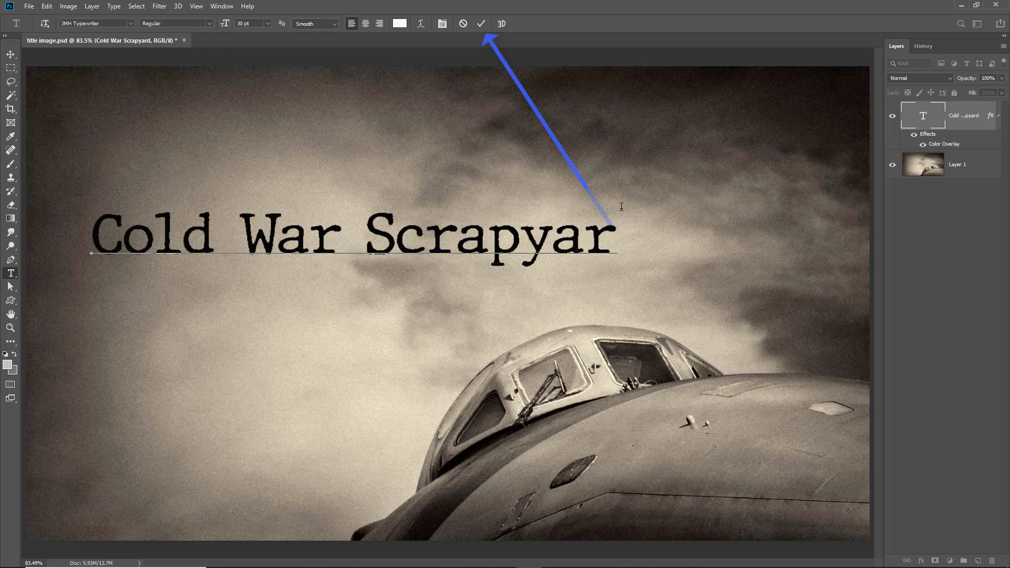
click(481, 24)
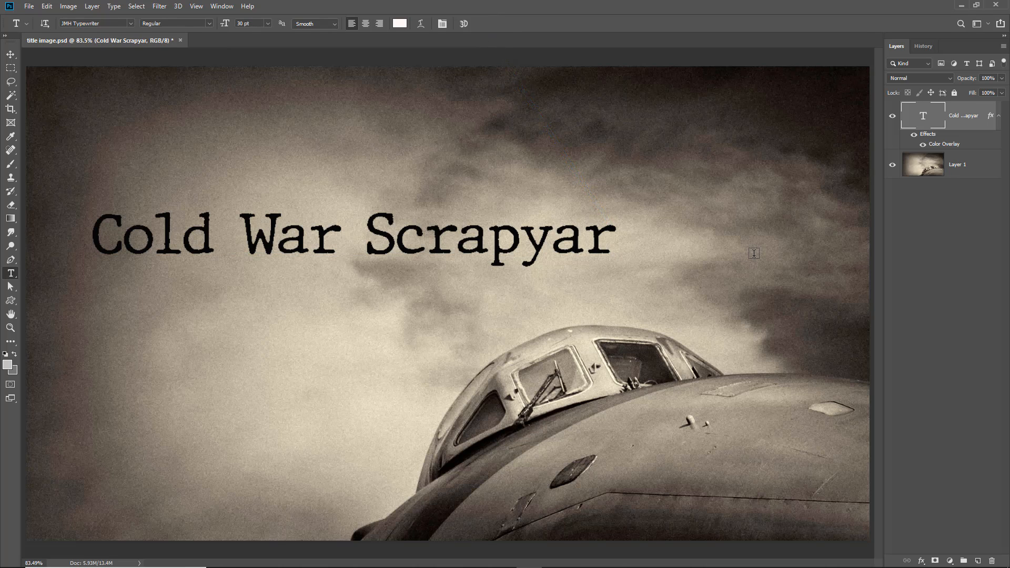
drag(592, 241, 609, 241)
key(BackSpace)
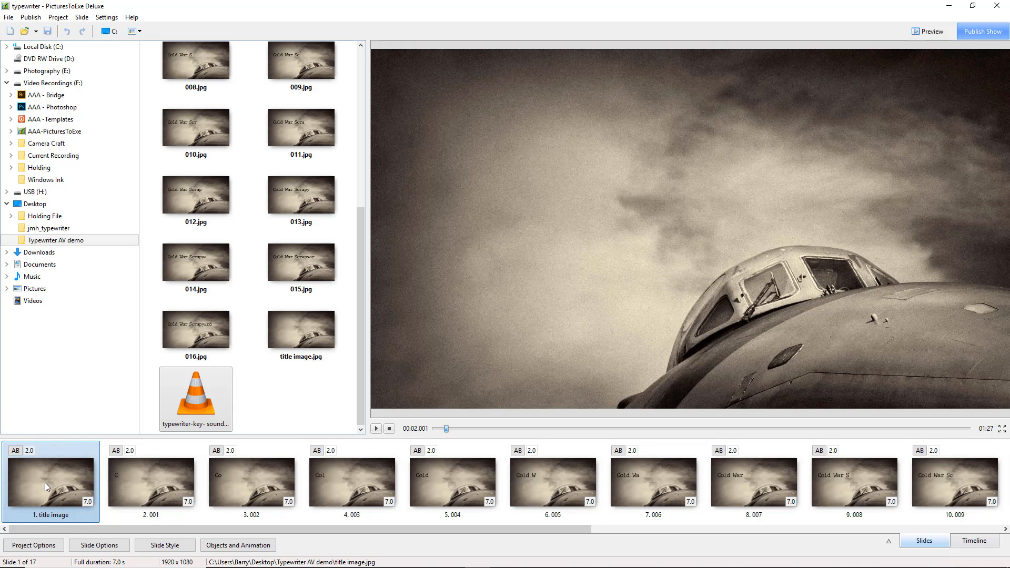
In PicturesToExe, step through the slides from the title image onward to examine the letter-by-letter title sequence.
key(Right)
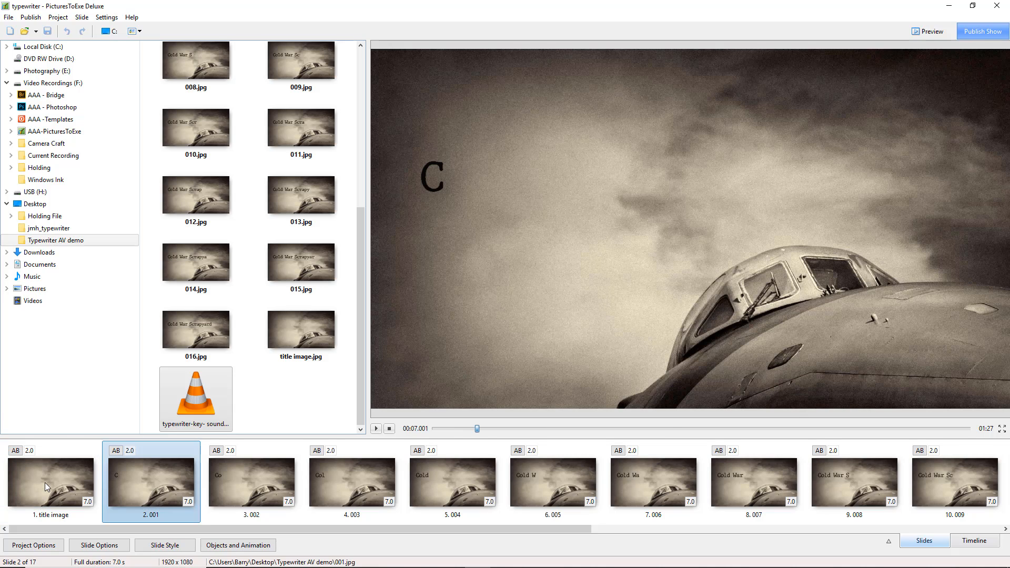
key(Right)
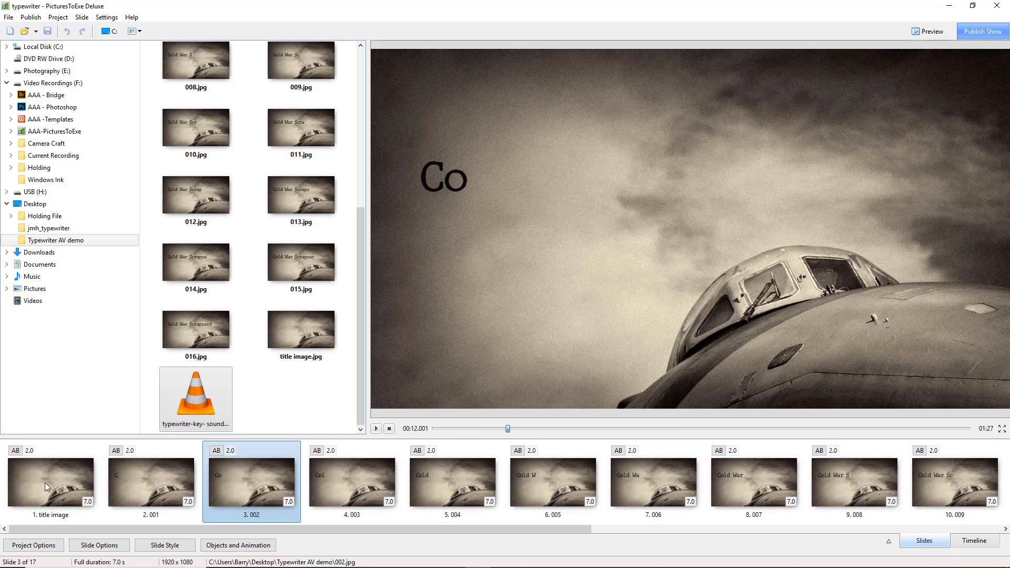
key(Right)
key(Right)
key(Right)
key(Right)
key(Right)
key(Right)
key(Right)
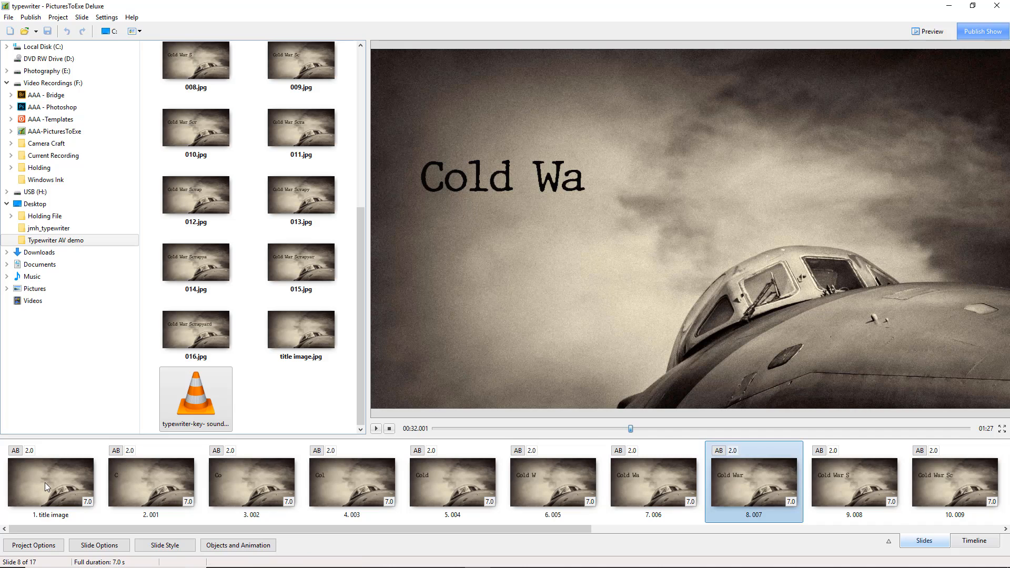
key(Right)
key(Right)
key(Right)
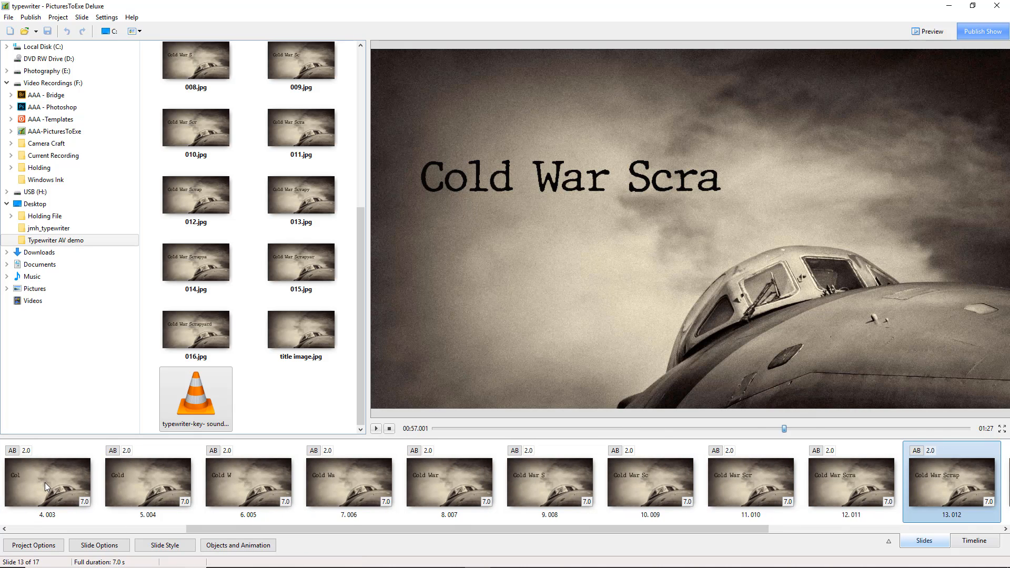
key(Right)
key(Right)
key(Right)
key(Right)
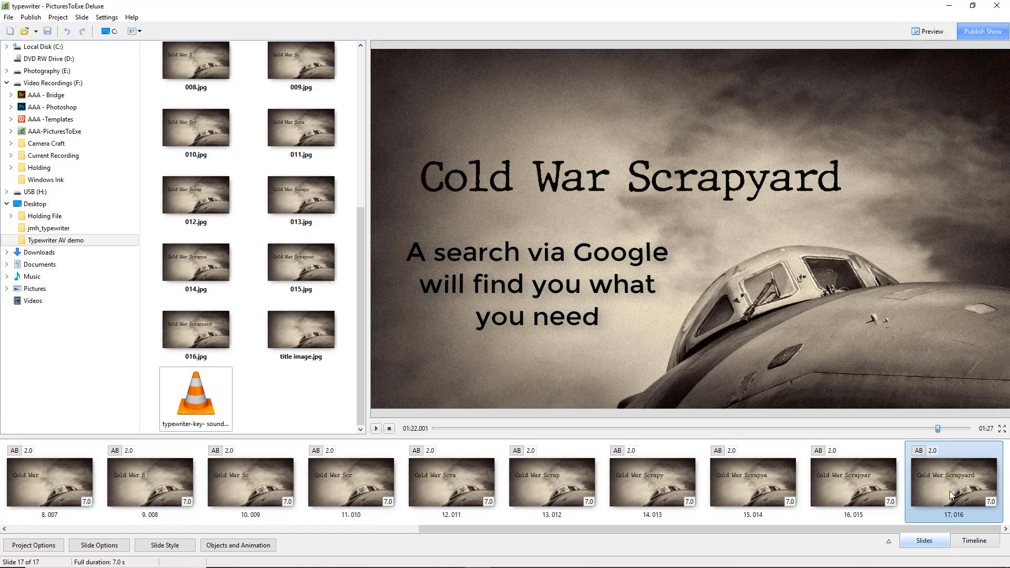
Select the typewriter-key- sound.mp3 file, switch to the timeline view and select the first slide.
click(192, 403)
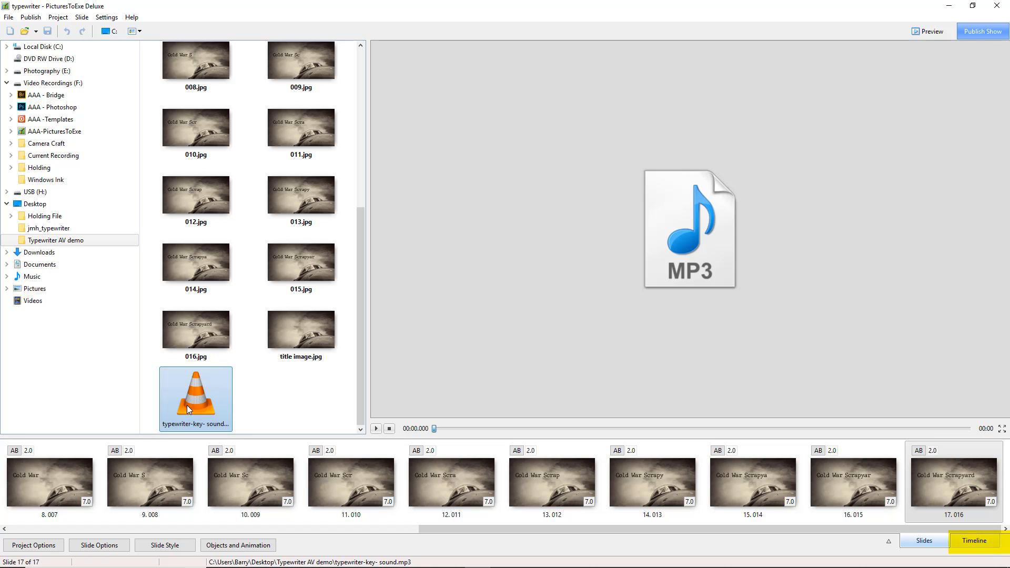
click(968, 545)
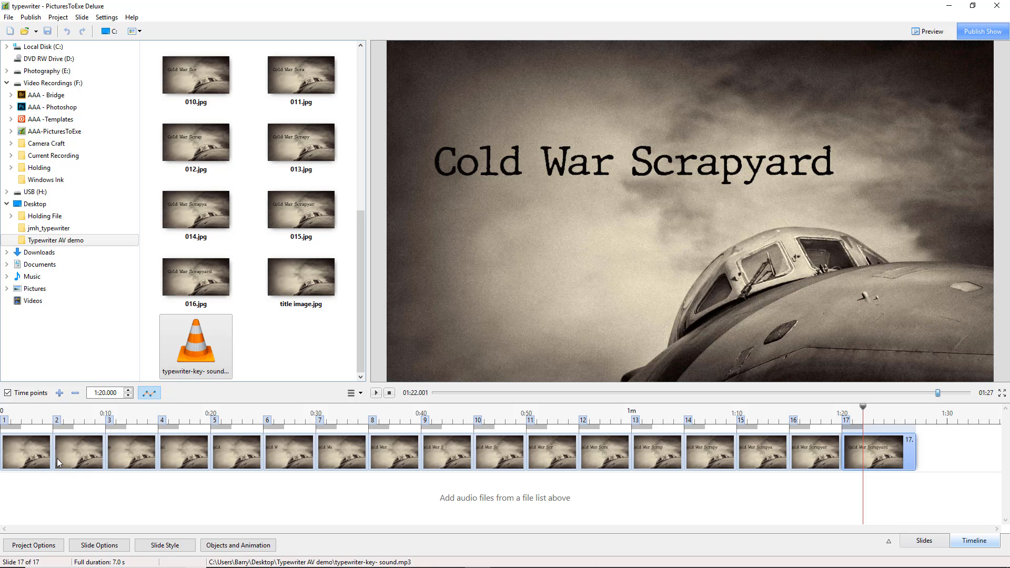
click(16, 449)
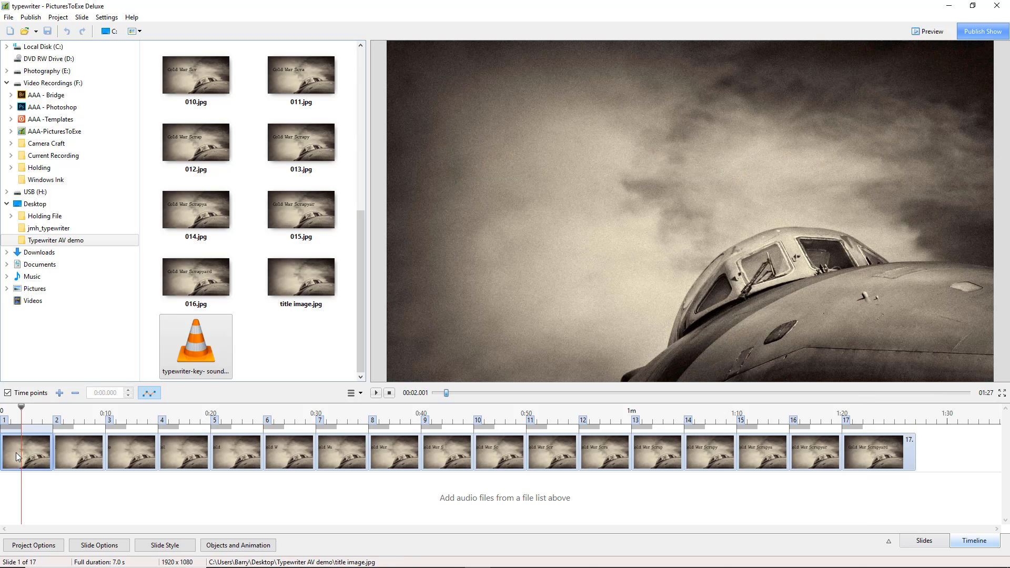
Select slide 2 and add typewriter-key- sound.mp3 to the audio track near the start of that slide.
click(77, 453)
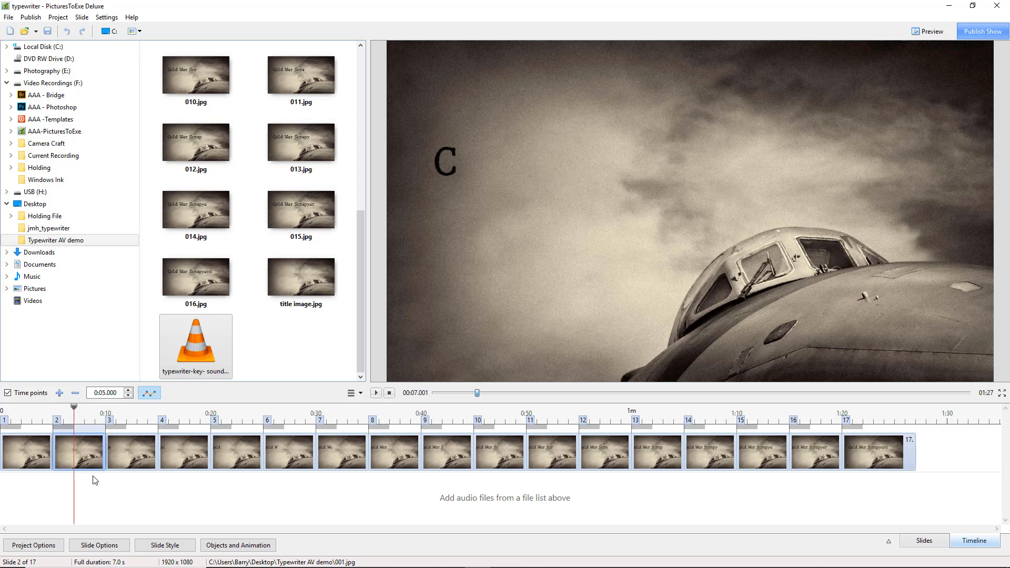
drag(200, 344, 56, 494)
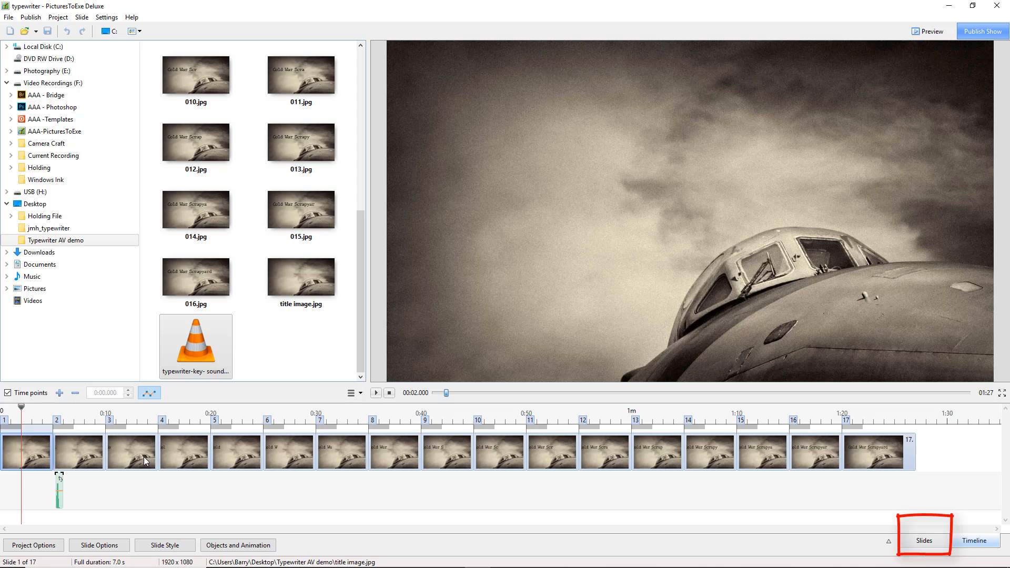
In the slide list, set the transition duration to 0 for all lettered slides, 001 through 016.
click(918, 542)
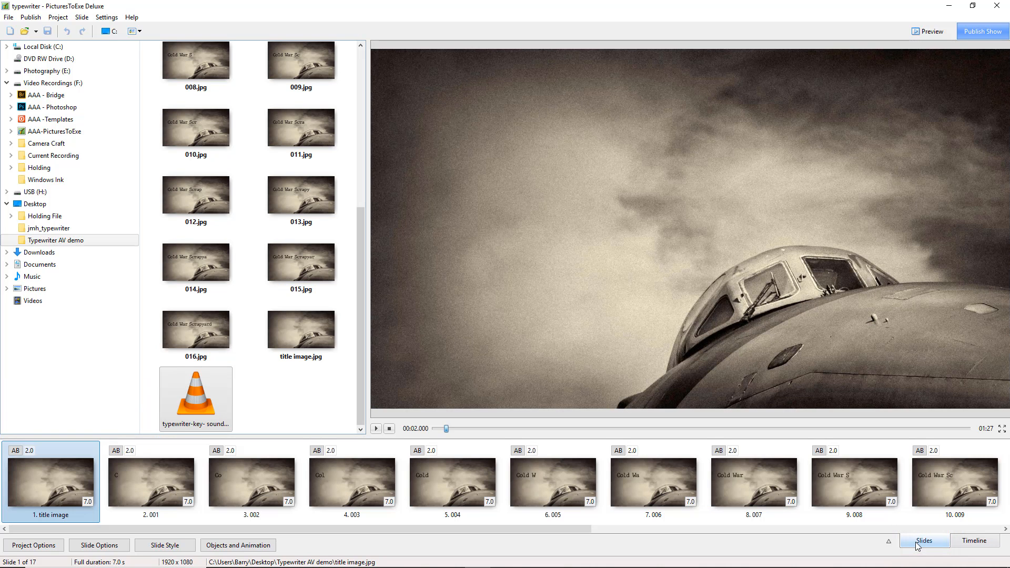
click(153, 481)
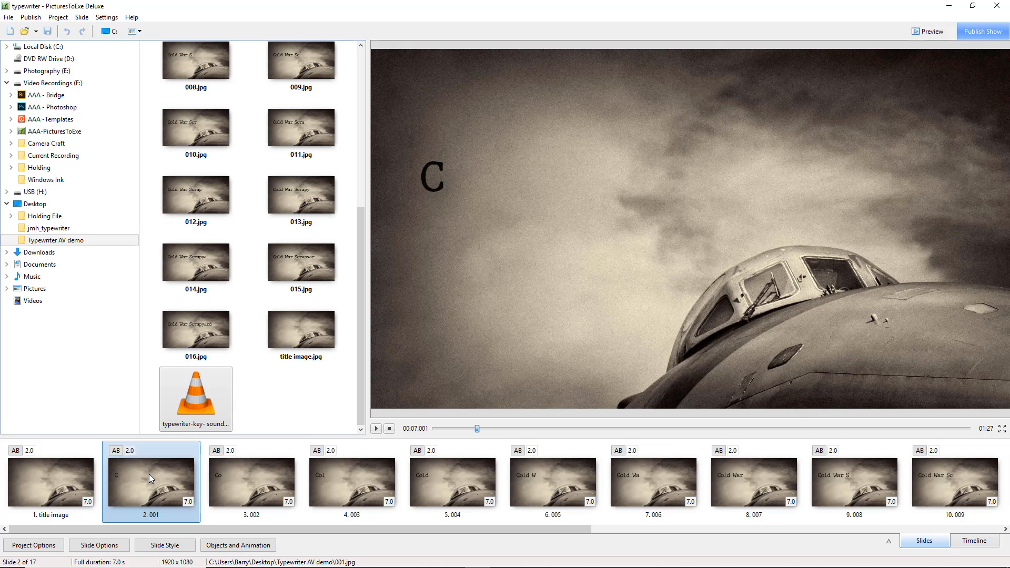
drag(136, 530, 408, 541)
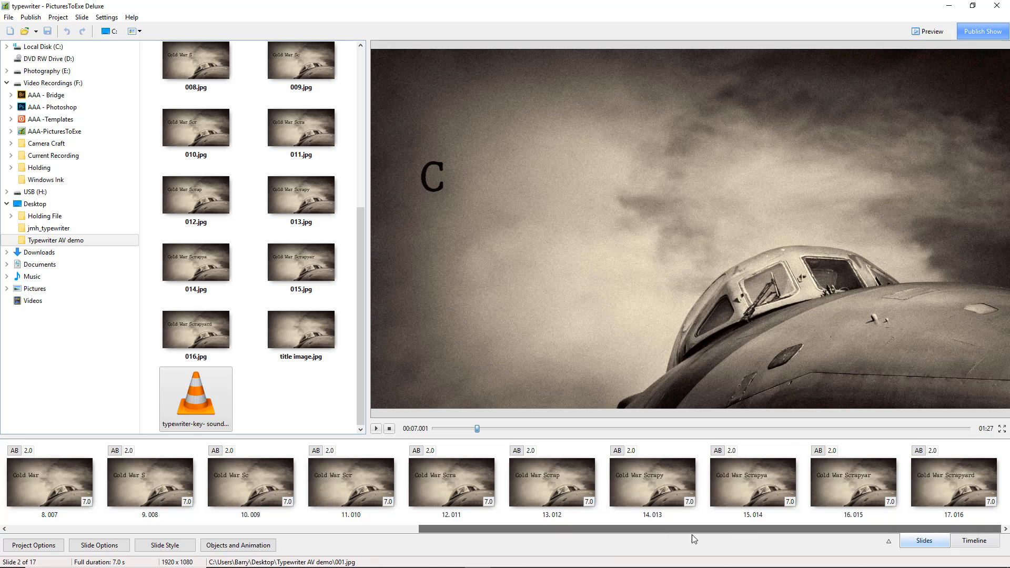
shift+click(956, 476)
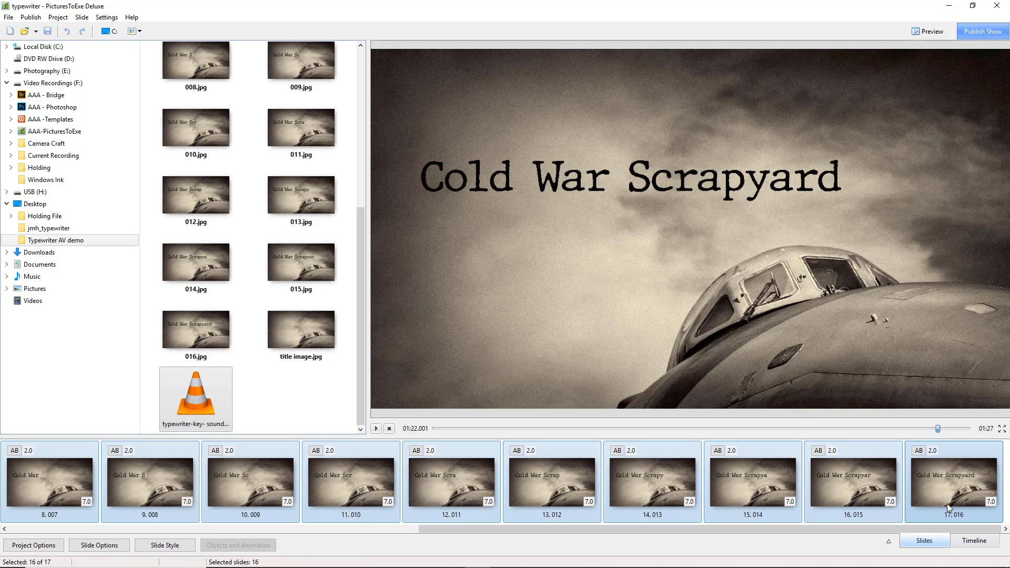
drag(929, 491, 920, 478)
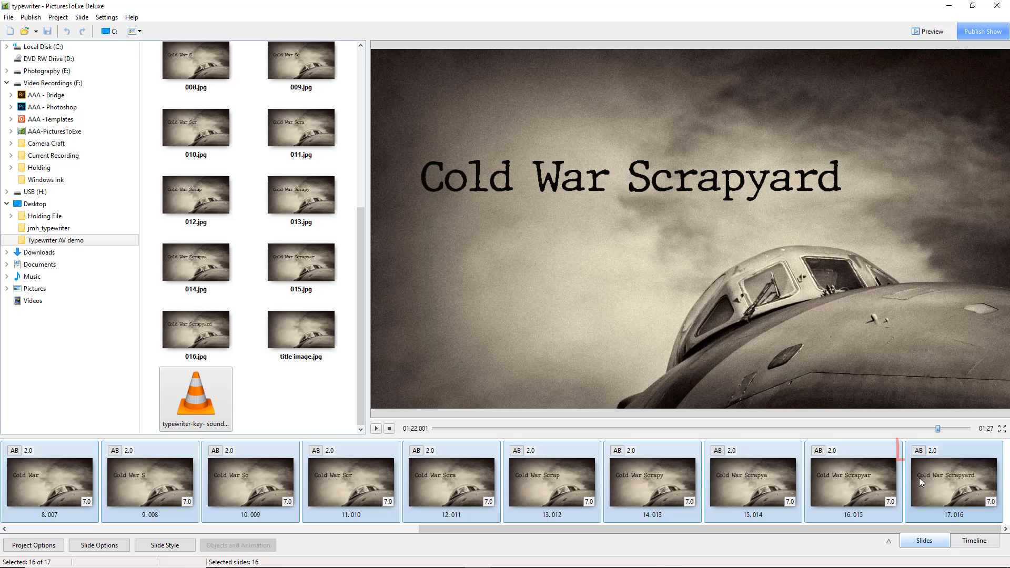
double_click(932, 451)
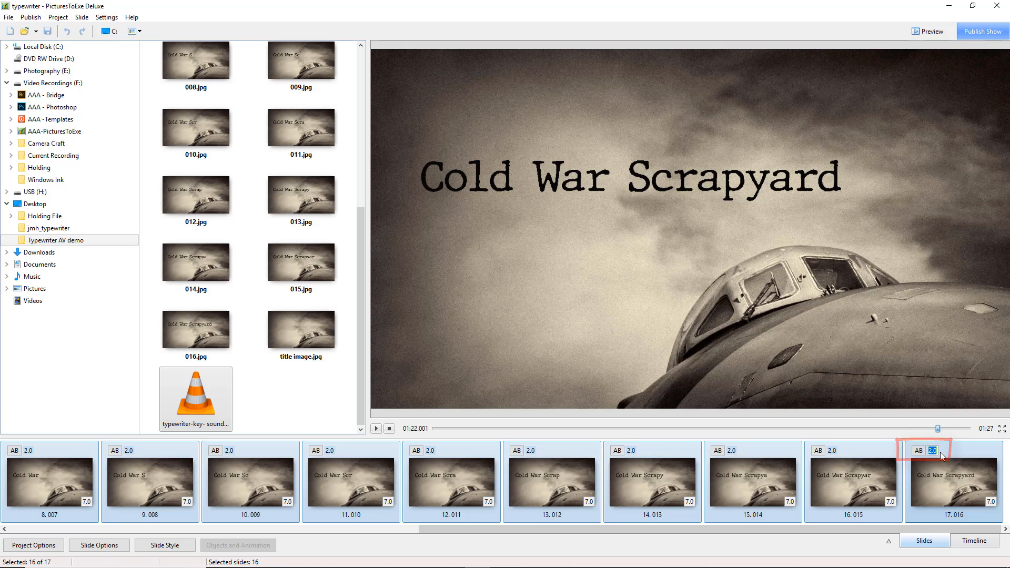
text(0)
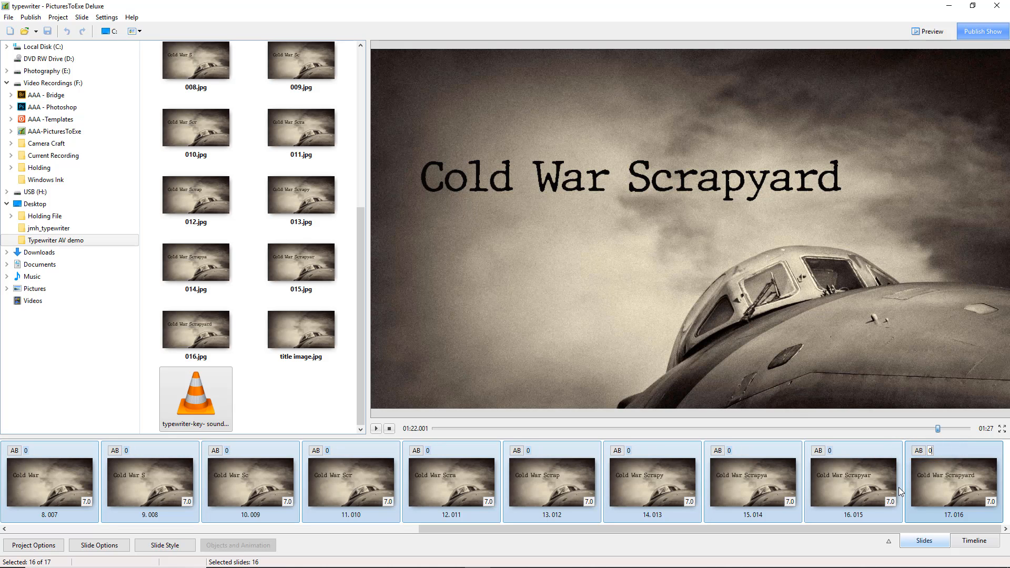
On the lengthened timeline, move the typewriter sound clip to start at 0:04.950, just before slide 2, and play it back.
click(974, 542)
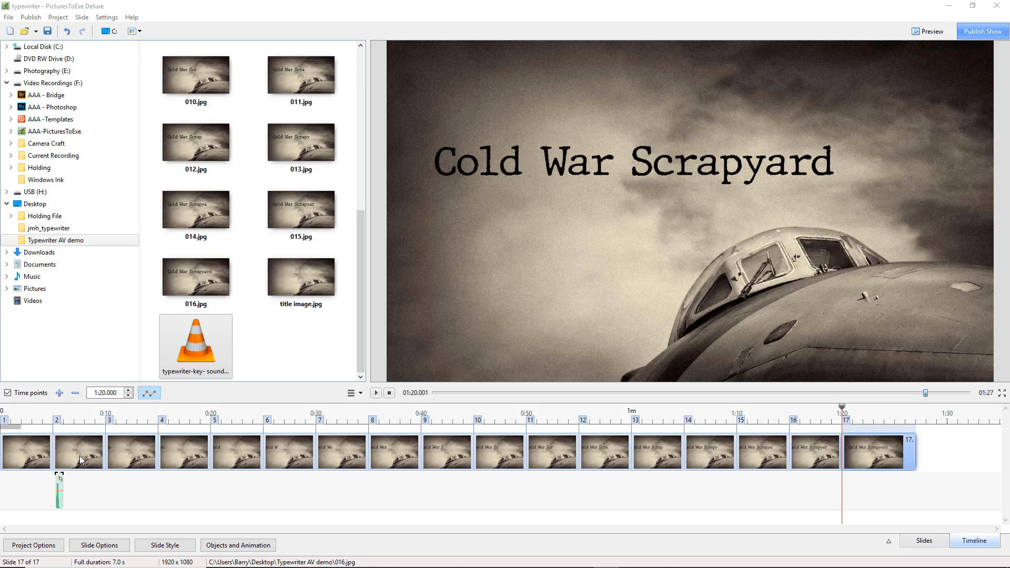
click(36, 416)
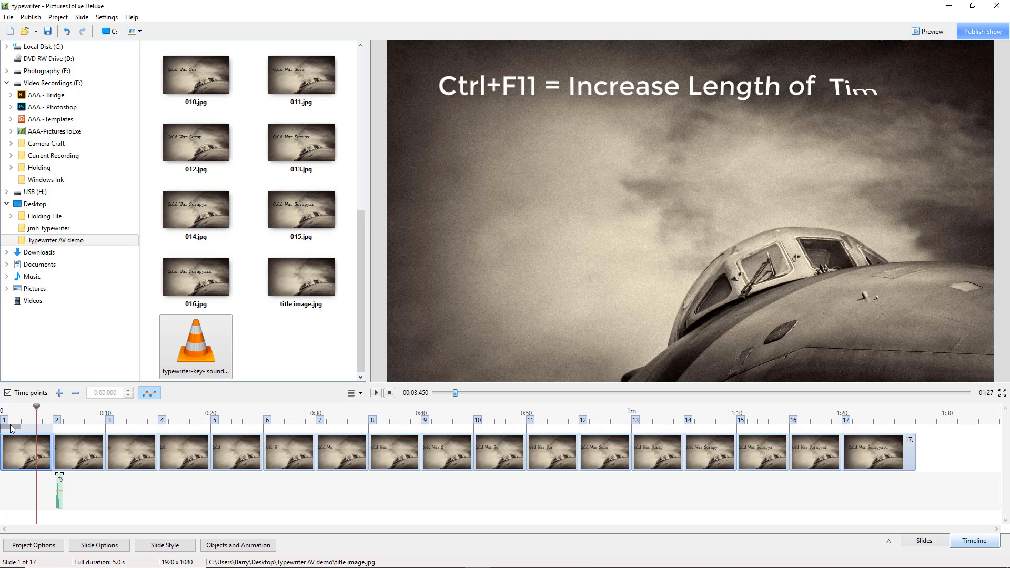
key(ctrl+F11)
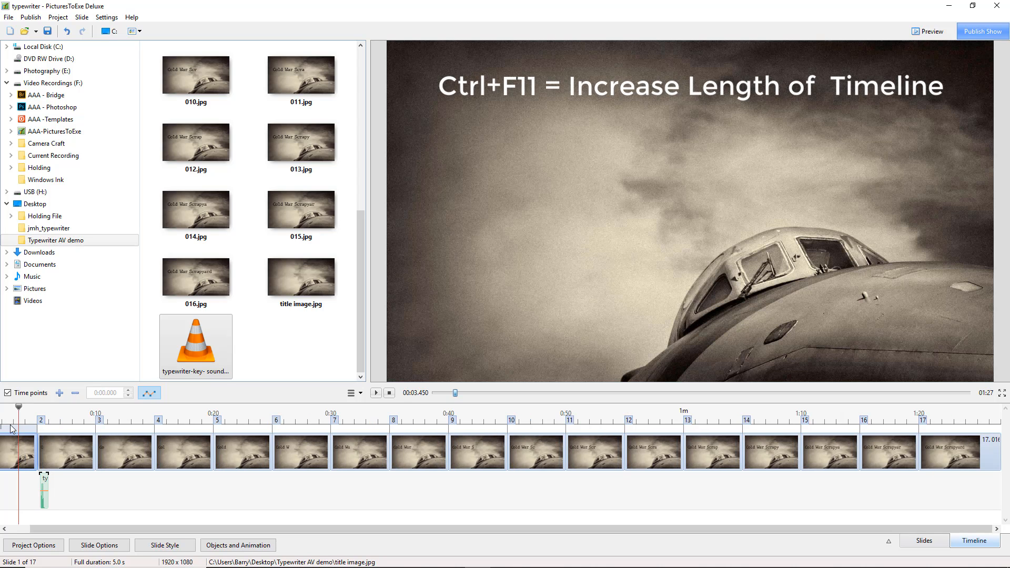
key(ctrl+F11)
key(ctrl+F11)
key(ctrl+F11)
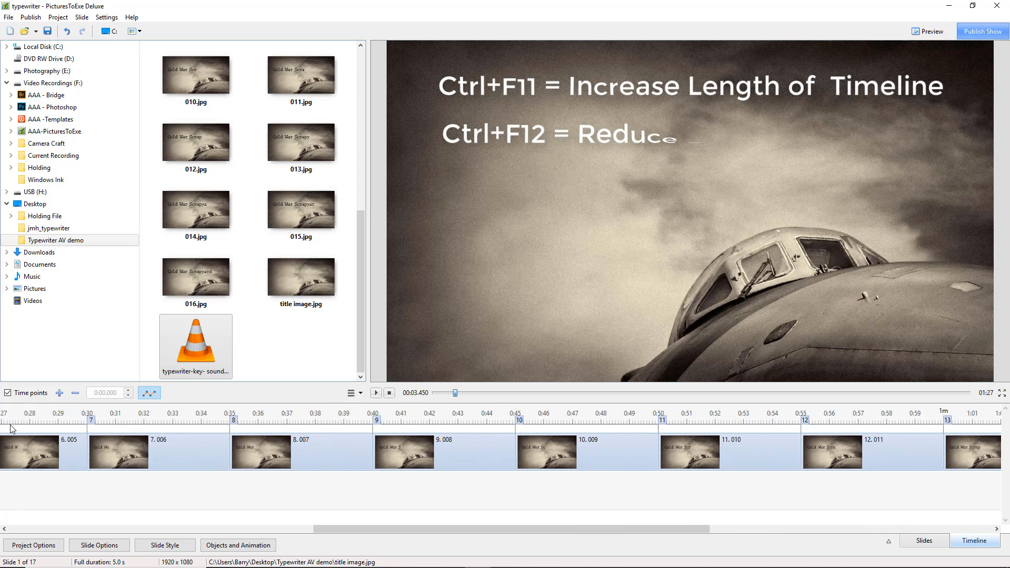
key(ctrl+F11)
key(ctrl+F11)
key(ctrl+F11)
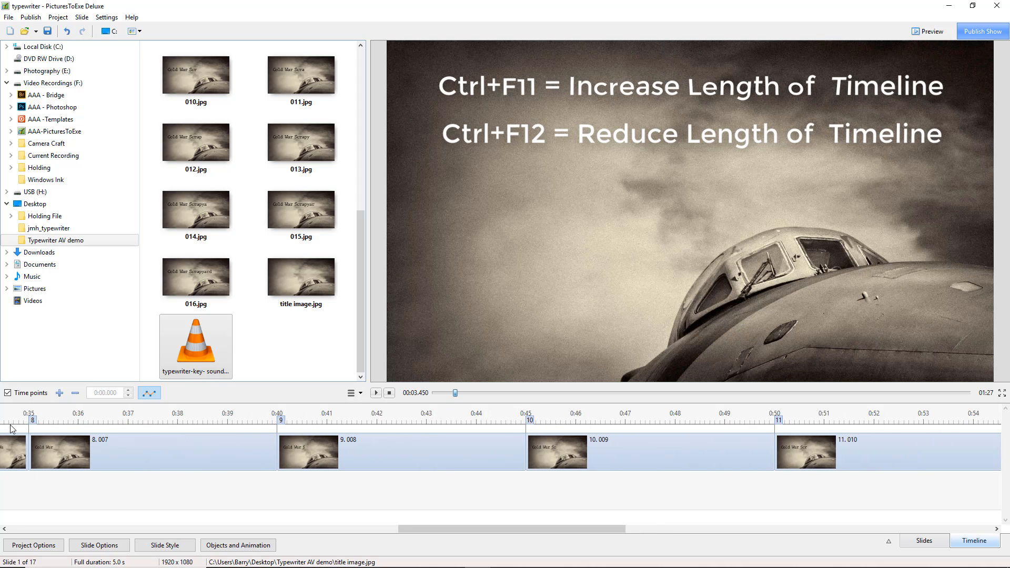
drag(599, 529, 111, 544)
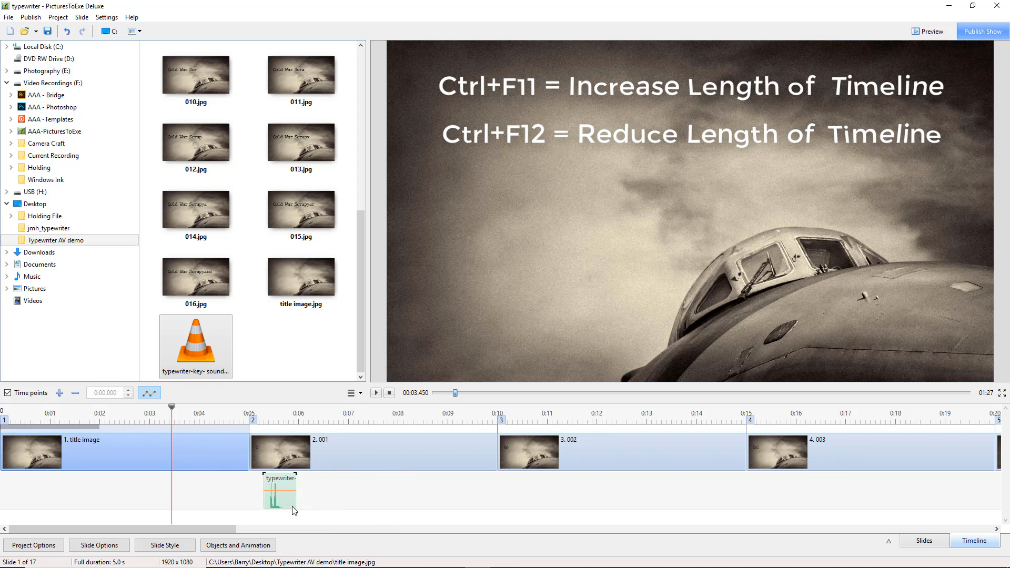
drag(283, 500, 270, 502)
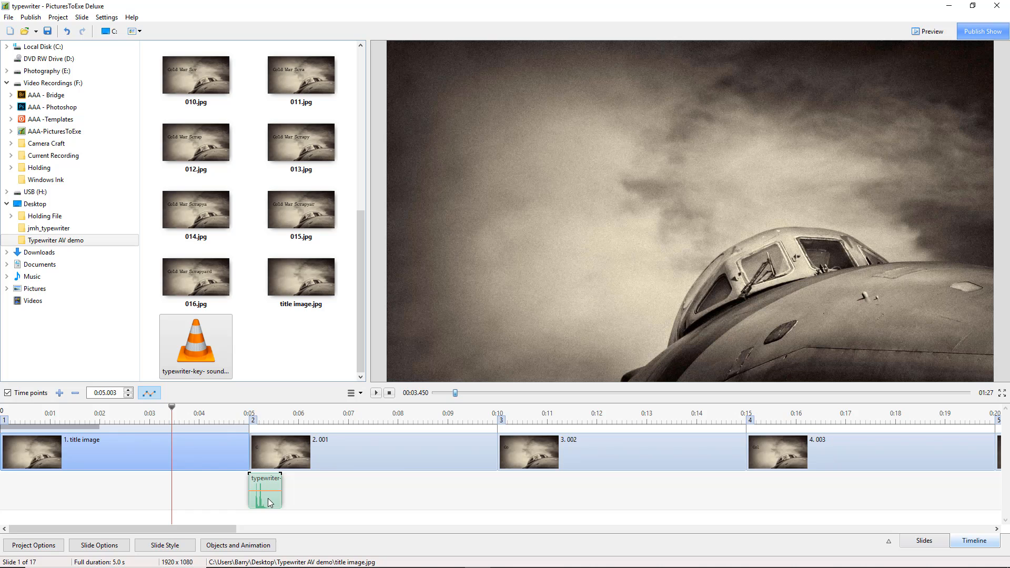
drag(268, 499, 267, 498)
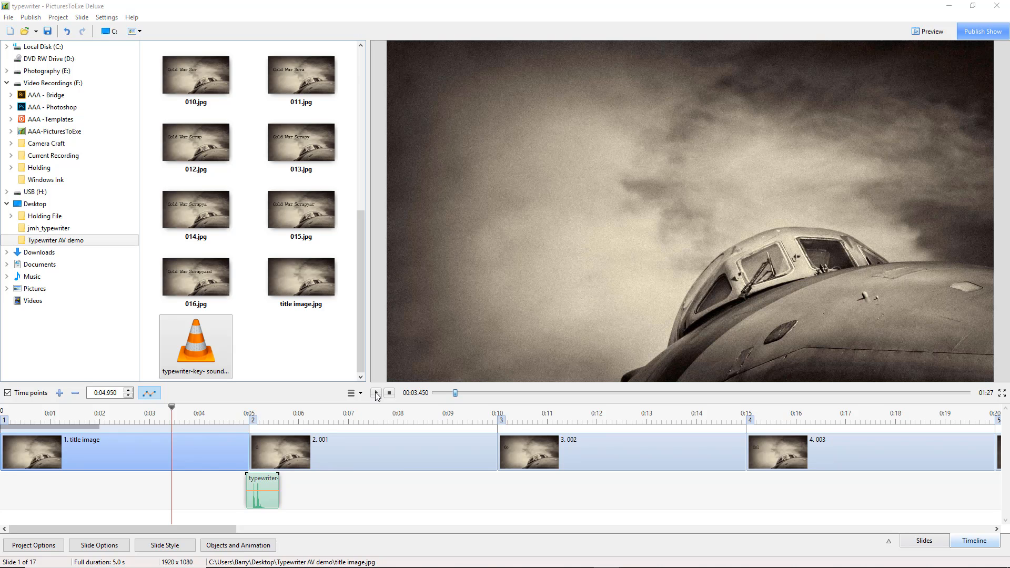
click(377, 395)
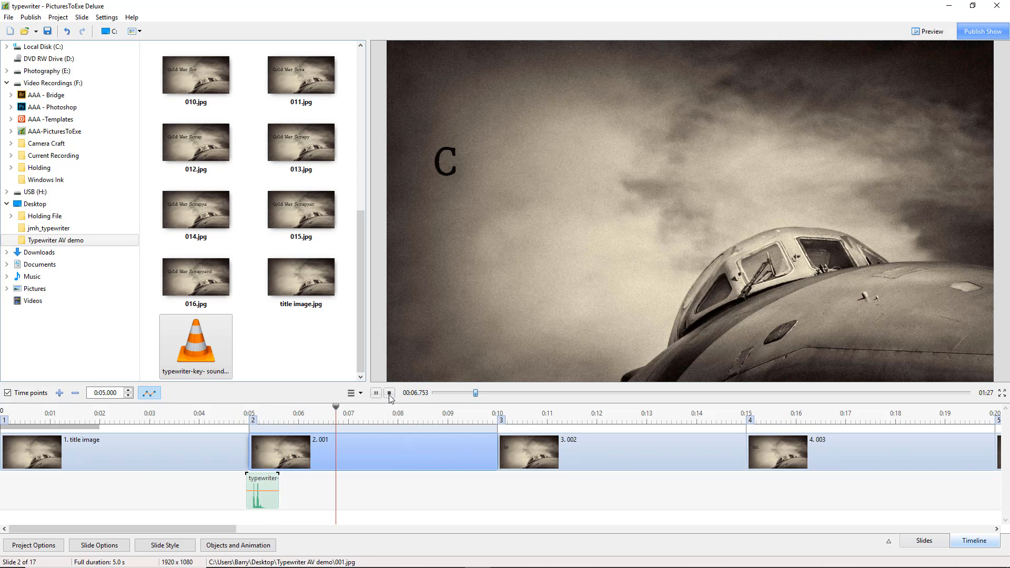
click(390, 394)
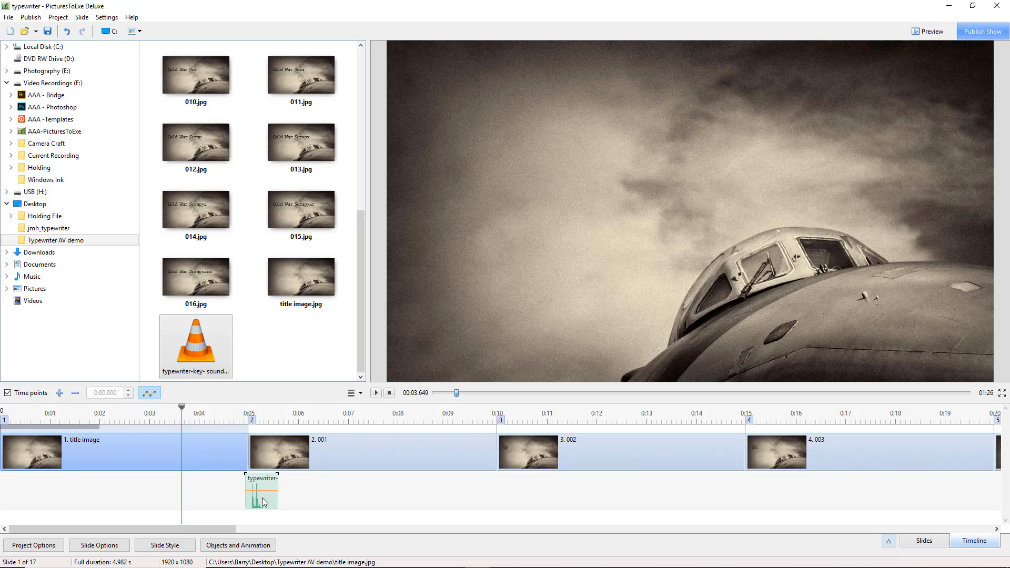
Link the typewriter sound clip to slide 2 and move the slide with its sound to start at about 0:04.051.
click(278, 445)
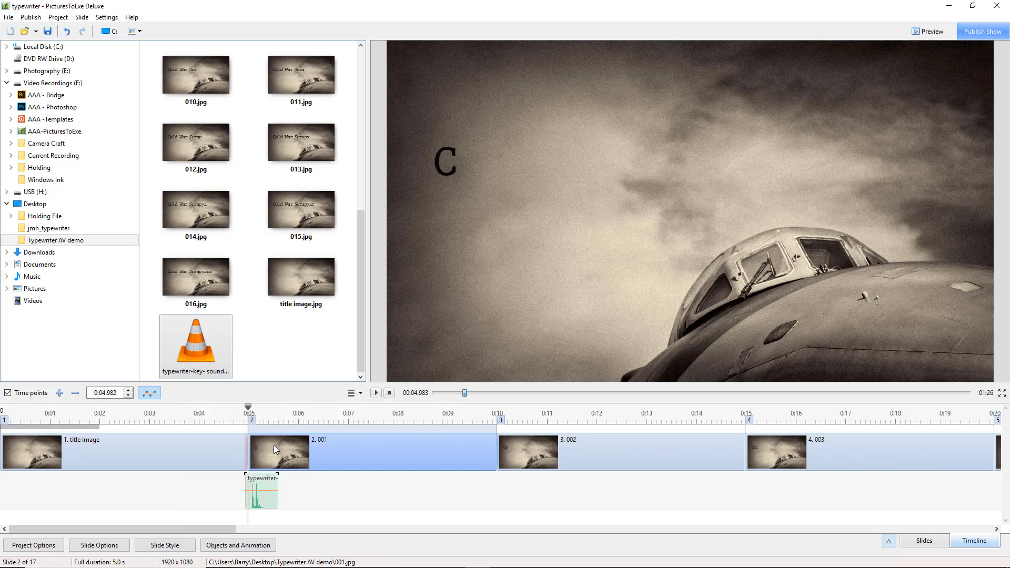
right_click(266, 499)
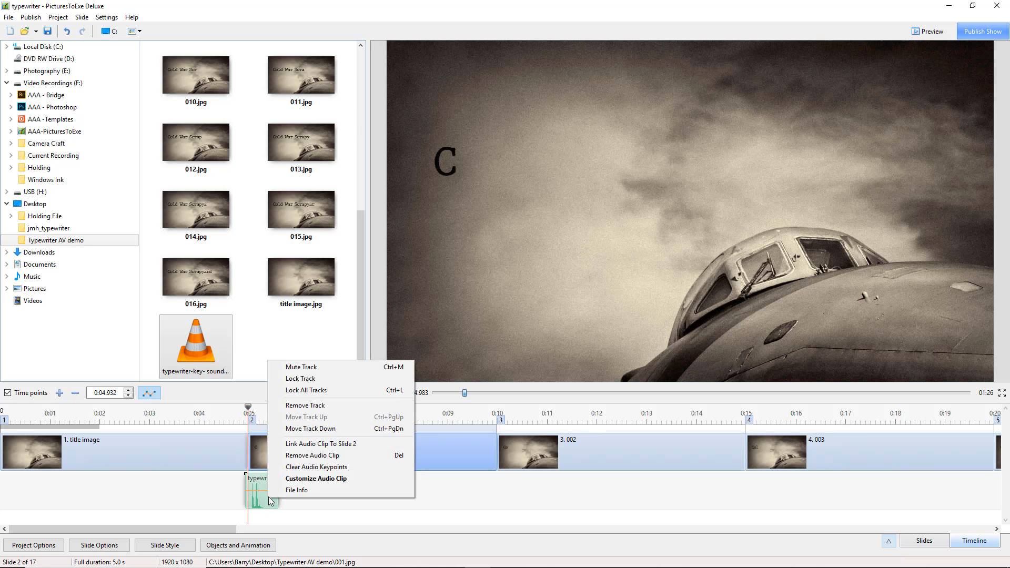
click(317, 449)
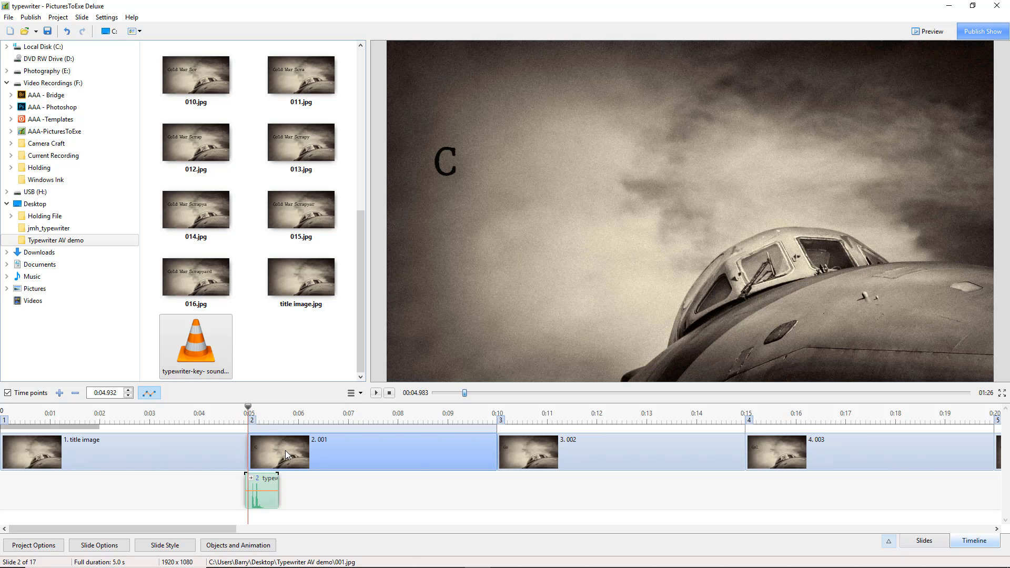
mouse_move(252, 420)
mouse_down()
mouse_move(163, 421)
mouse_move(300, 421)
mouse_up()
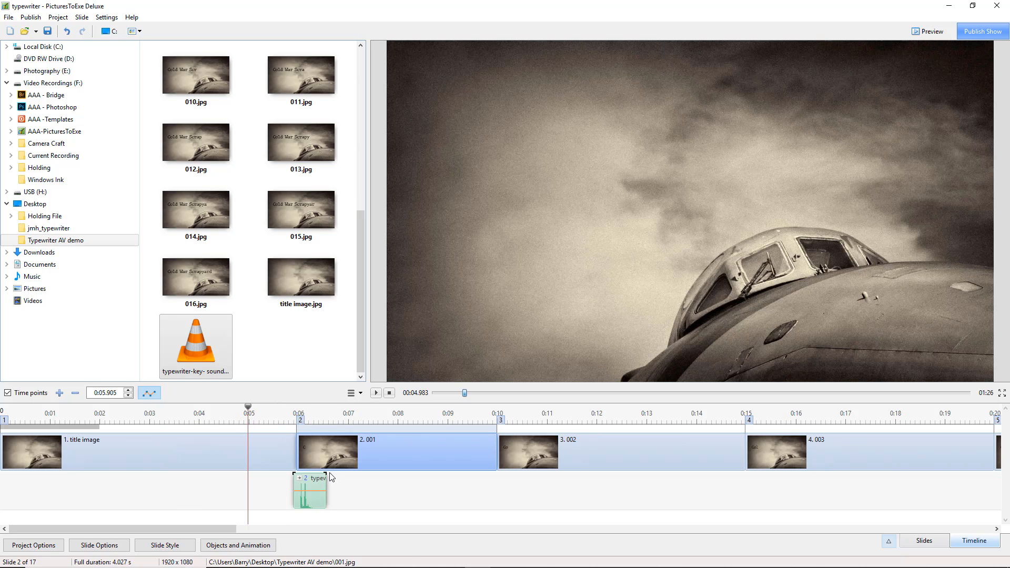
mouse_move(300, 423)
mouse_down()
mouse_move(184, 429)
mouse_move(207, 437)
mouse_up()
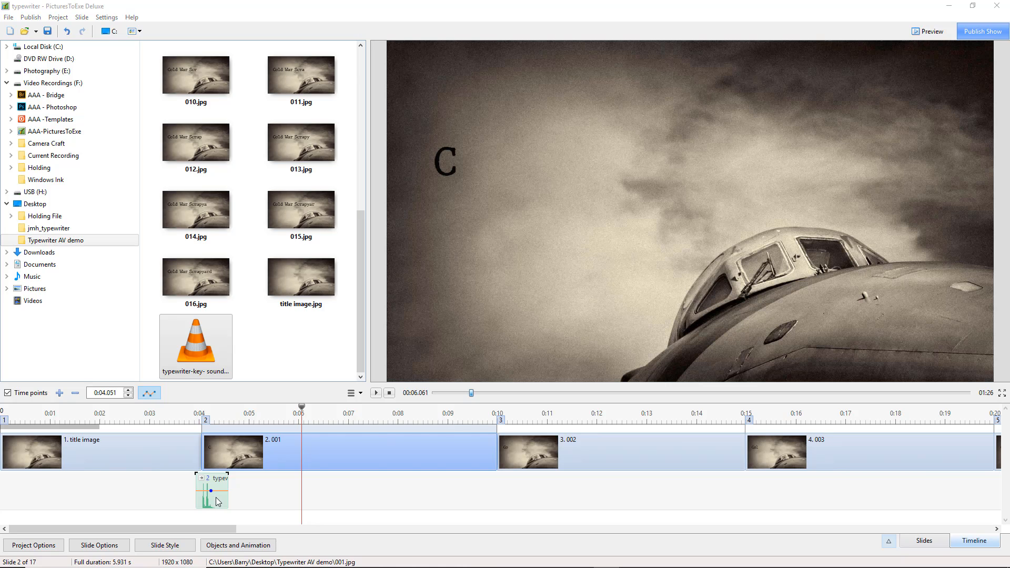
Copy slide 2 with its linked sound, paste the duplicate at about 6.1 seconds, and compare the two slides.
right_click(237, 453)
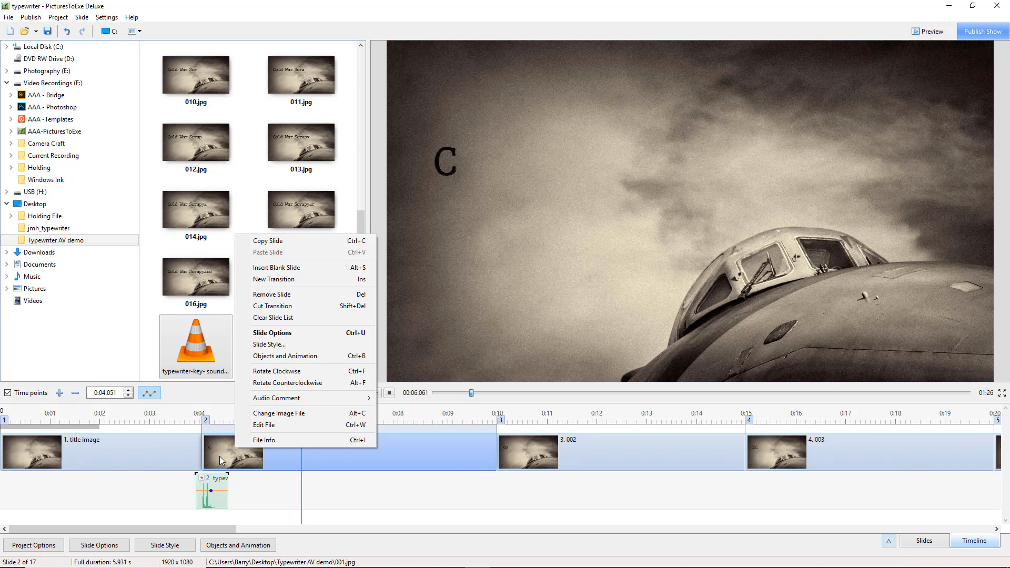
click(275, 243)
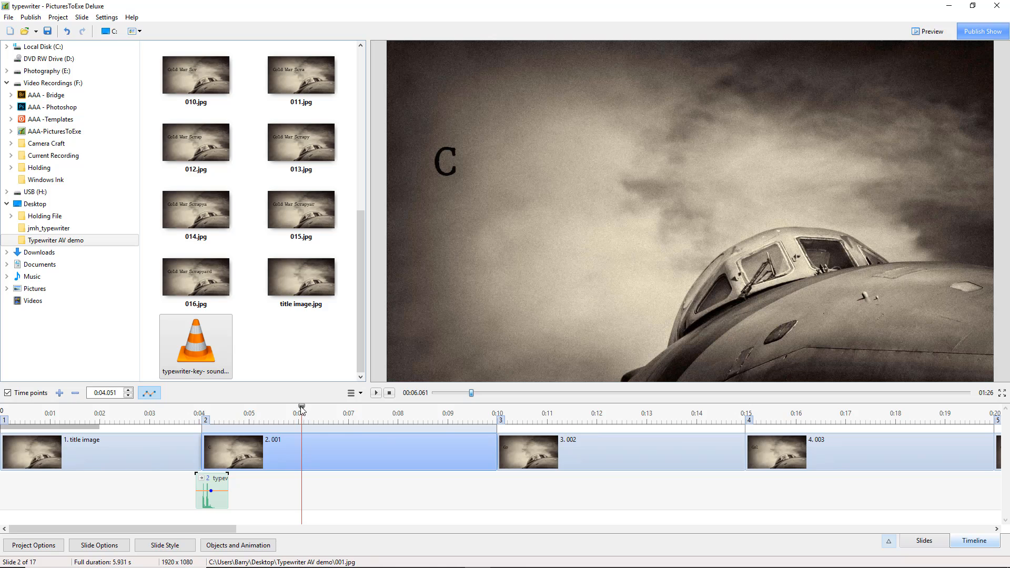
drag(304, 415, 305, 416)
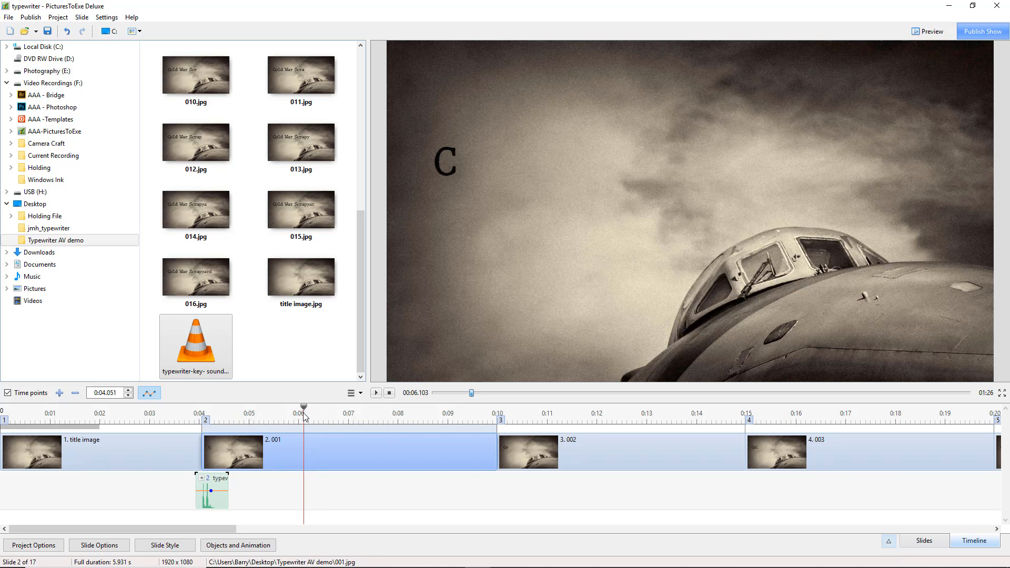
right_click(306, 445)
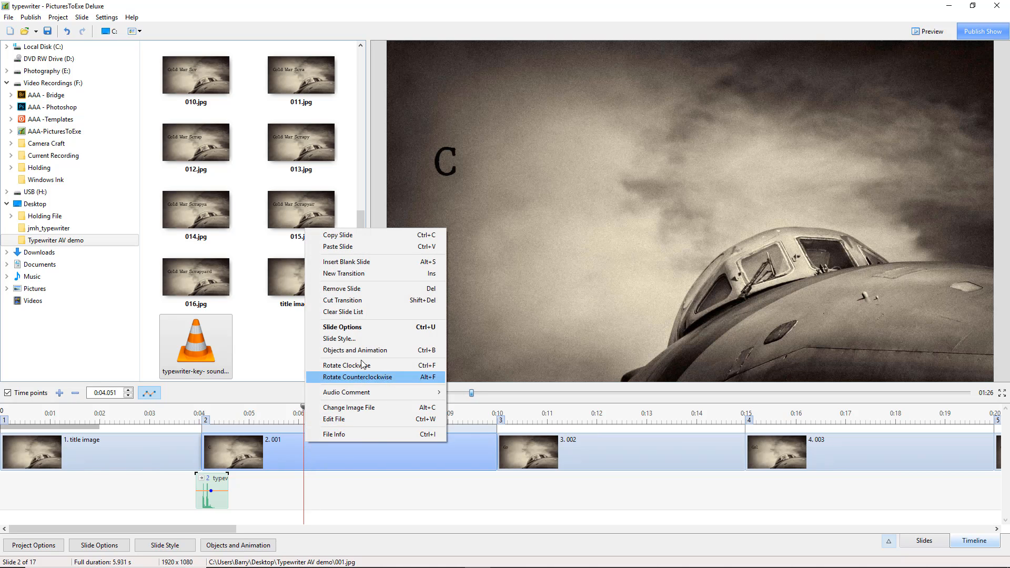
click(339, 247)
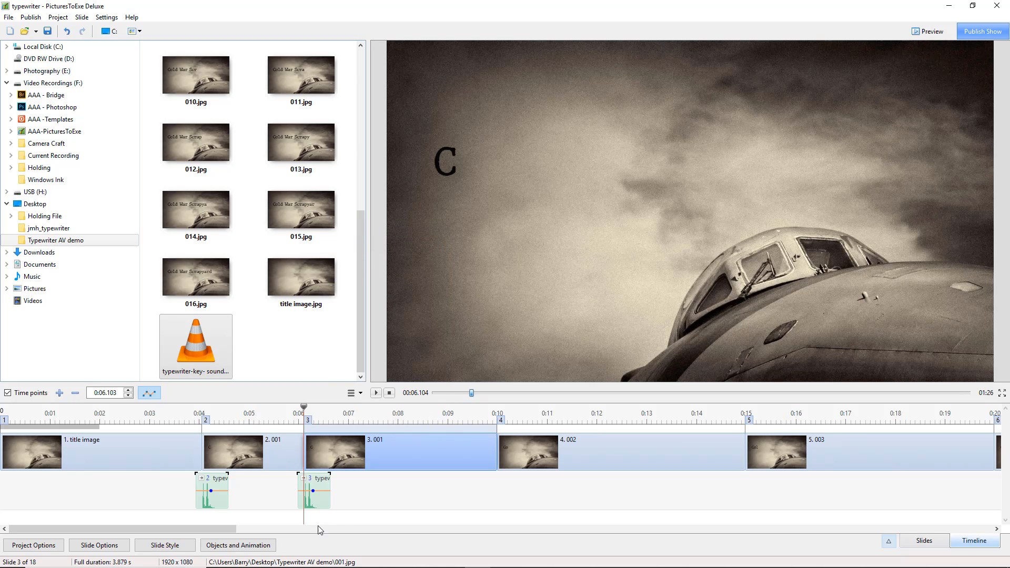
click(240, 453)
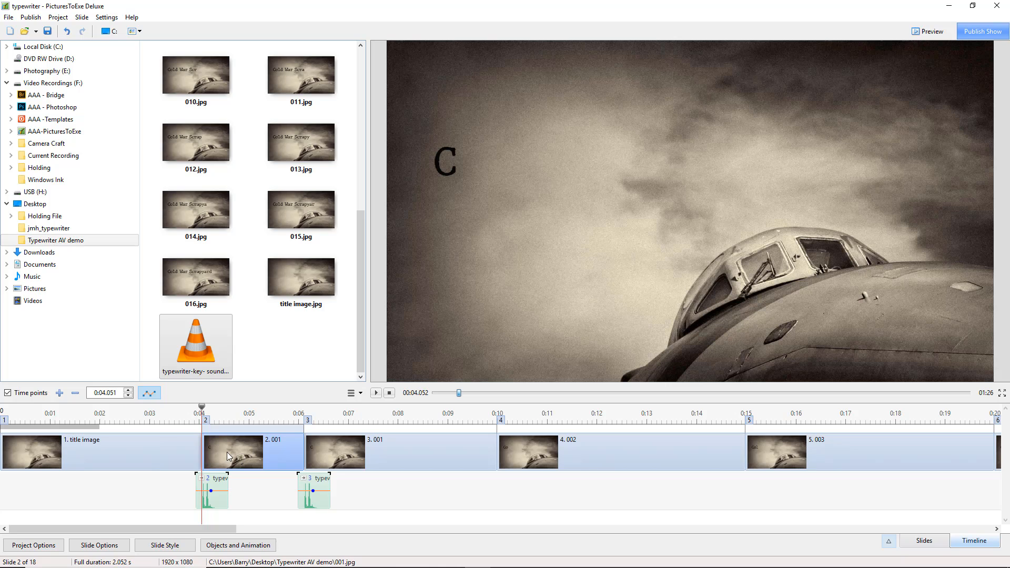
click(330, 456)
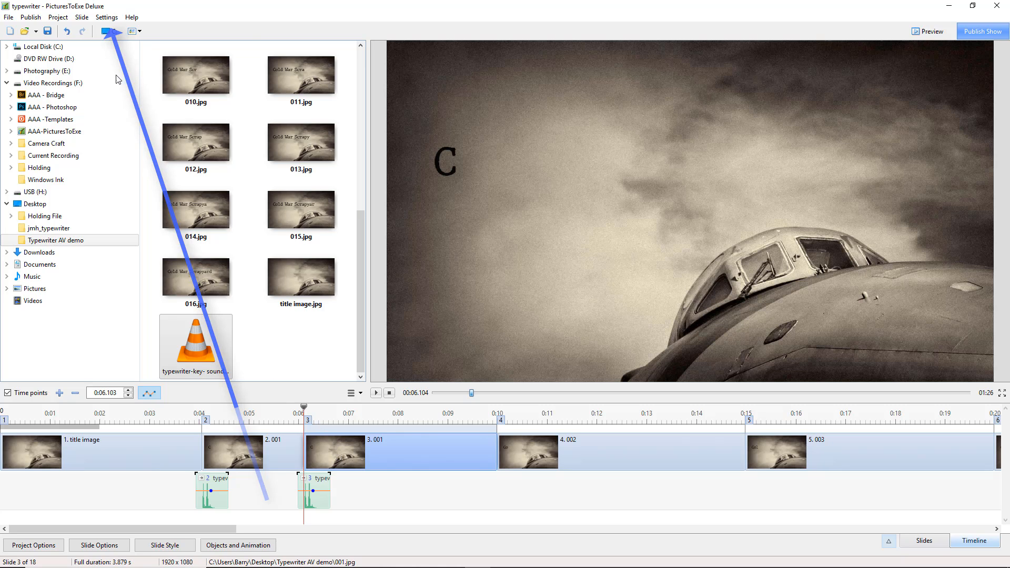
In the toolbar preferences, enable the Change image/video file command for the top-right toolbar and apply the change.
click(107, 18)
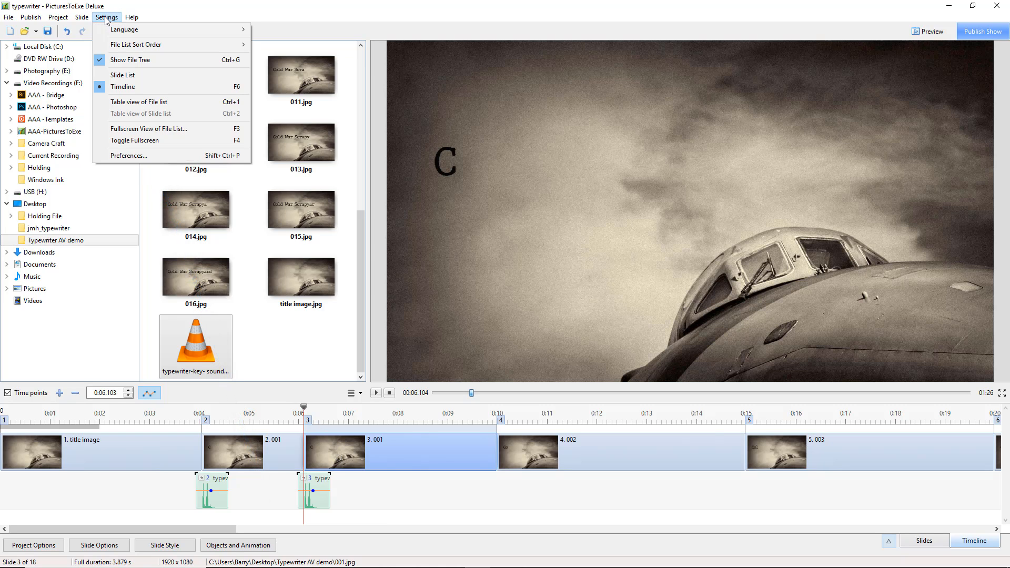
click(127, 157)
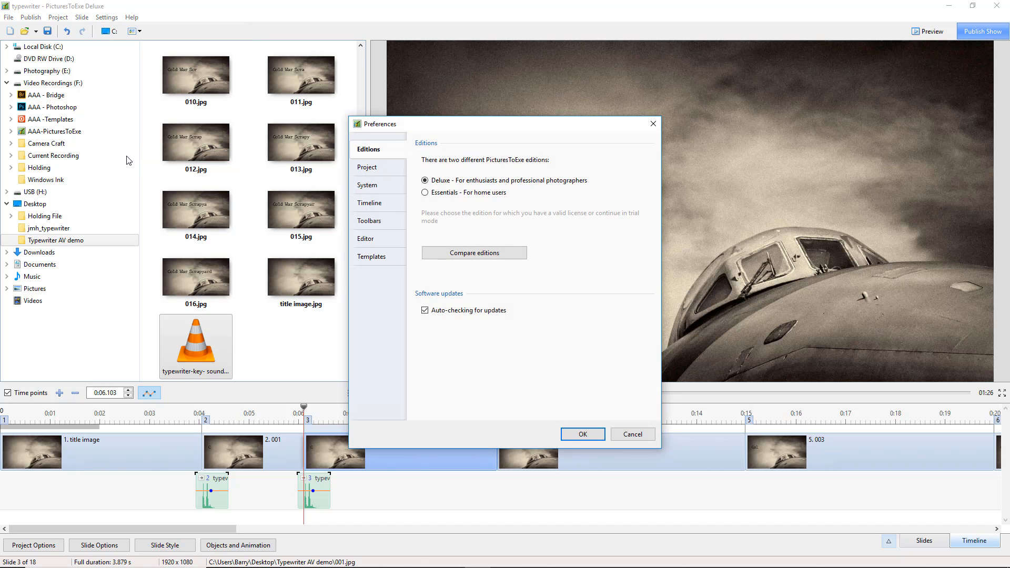
click(378, 225)
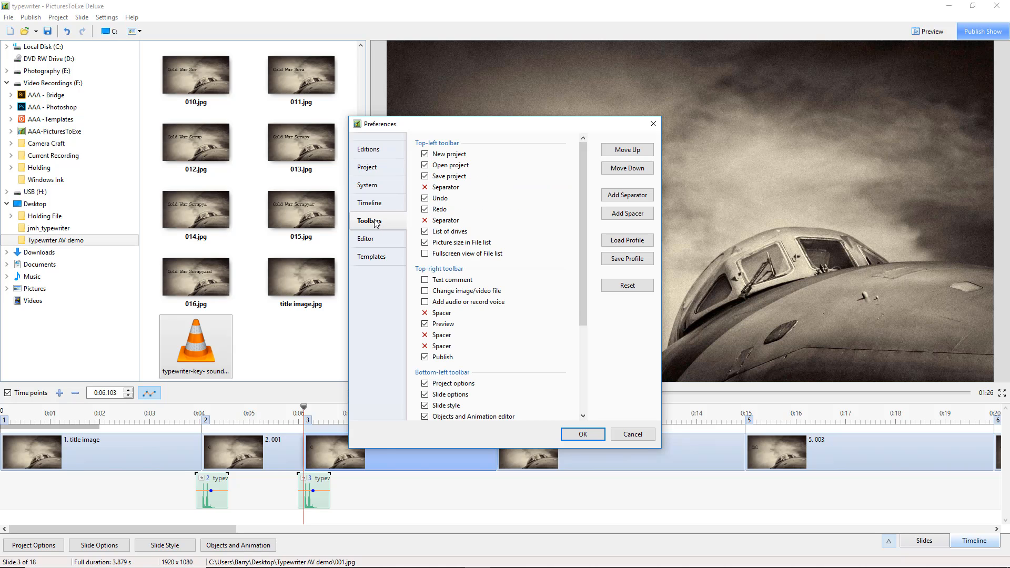
click(426, 300)
click(425, 292)
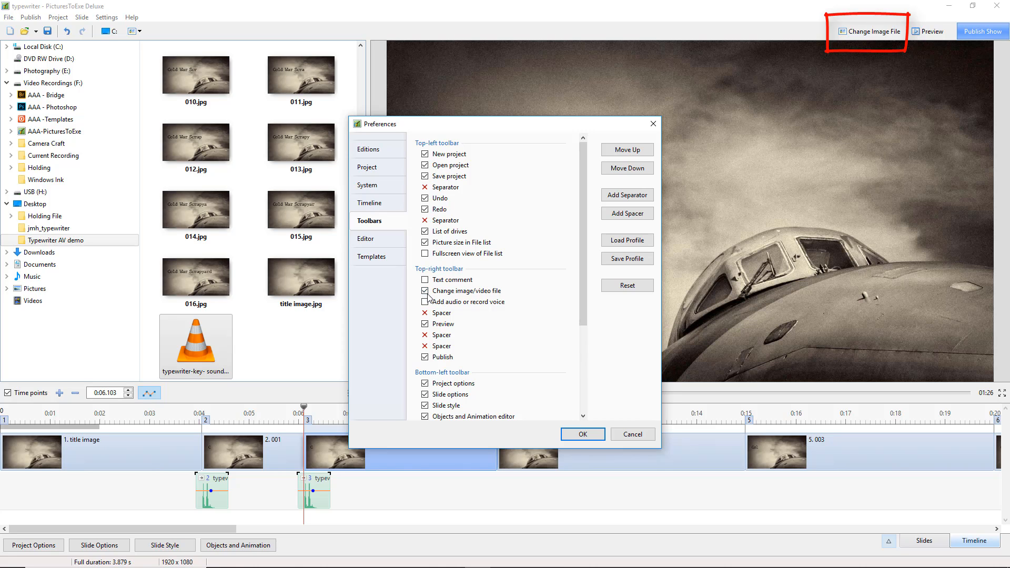
click(583, 435)
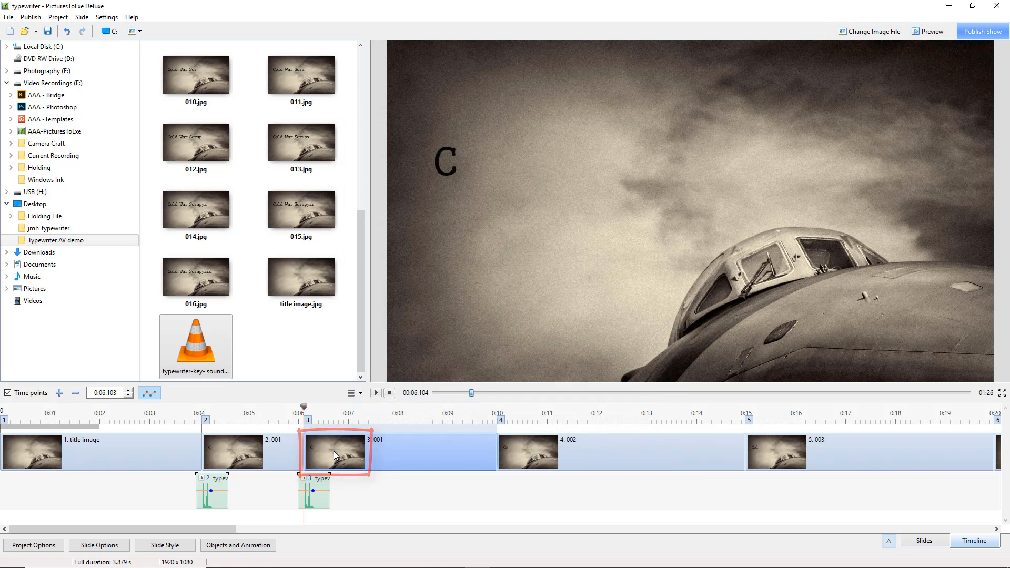
Replace the image of slide 3 with 002 and compare it with slide 2.
click(862, 36)
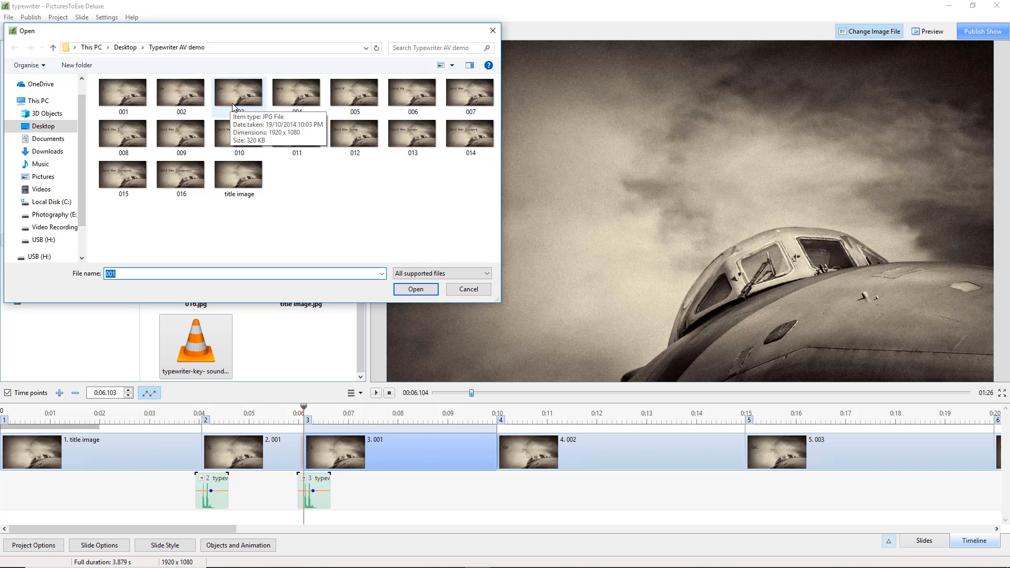
double_click(179, 102)
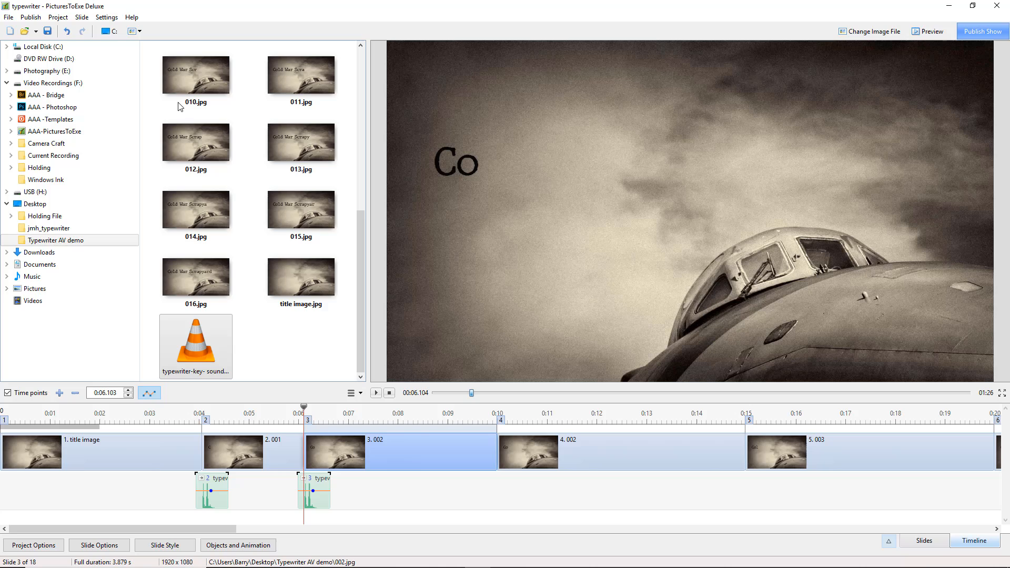
click(235, 455)
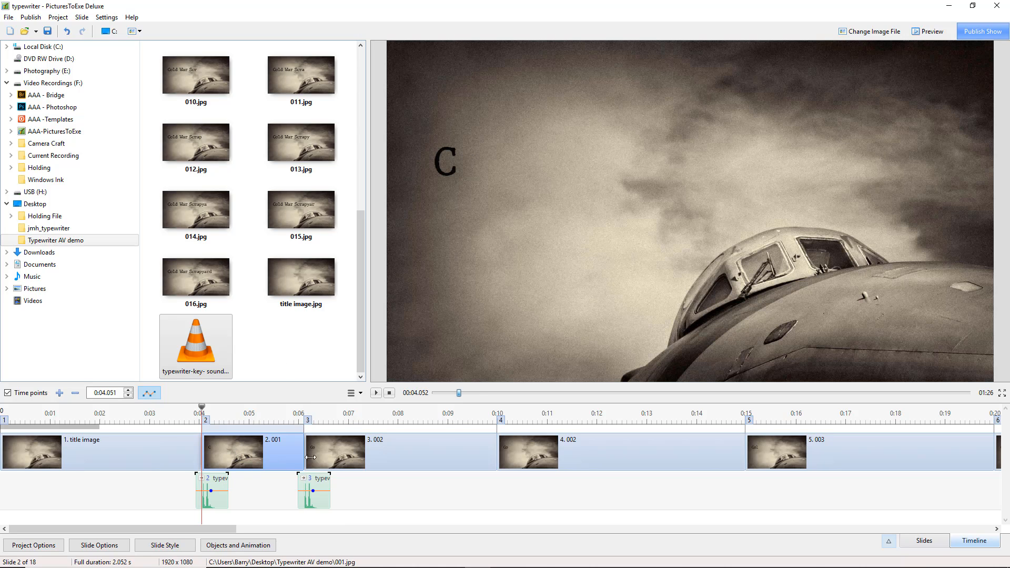
click(336, 452)
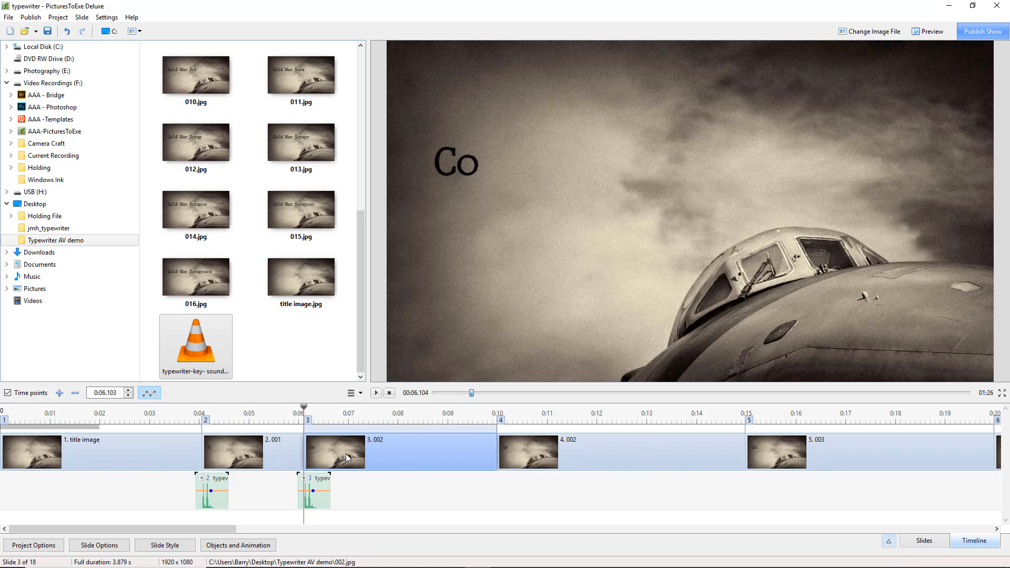
Move slide 4 to start at 0:19.813 and place a copy of slide 3 with its linked sound at 0:07.976.
click(531, 451)
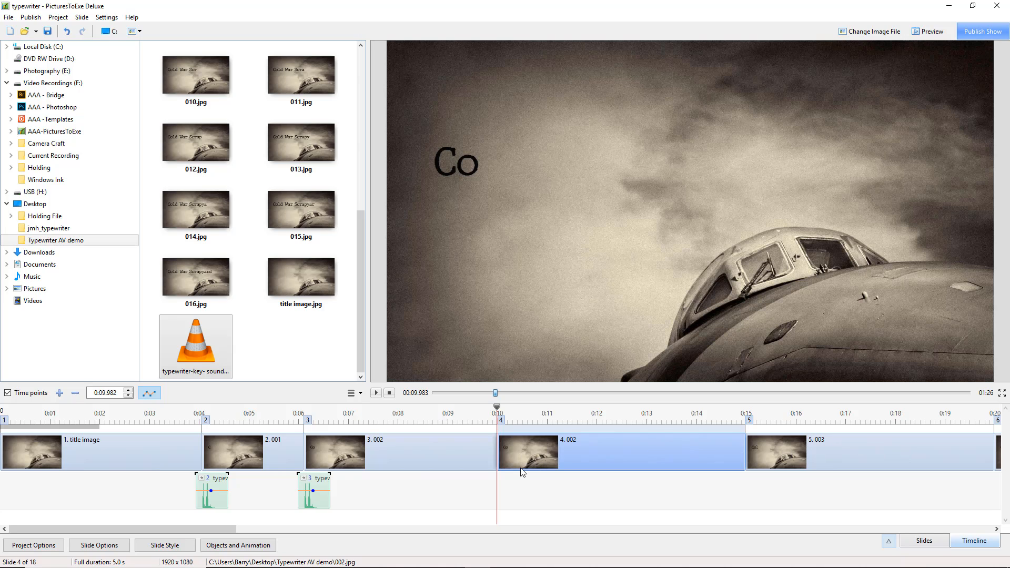
drag(533, 458, 984, 448)
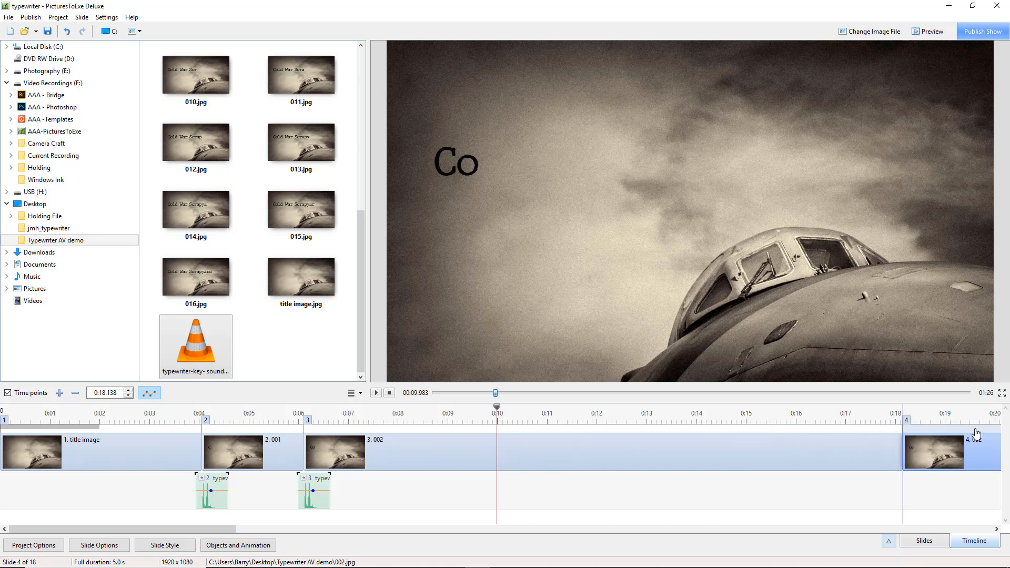
click(331, 456)
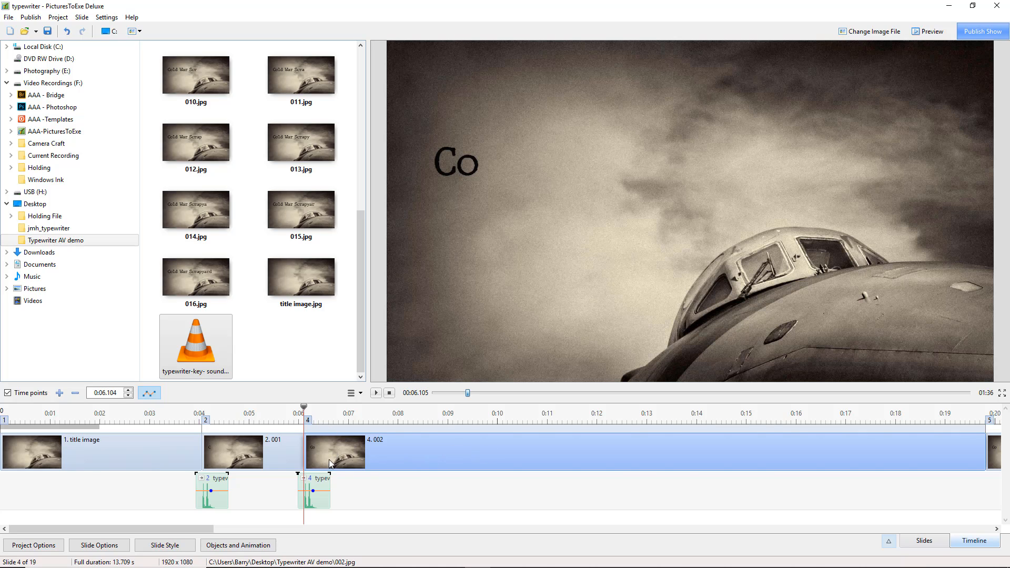
drag(332, 455, 425, 461)
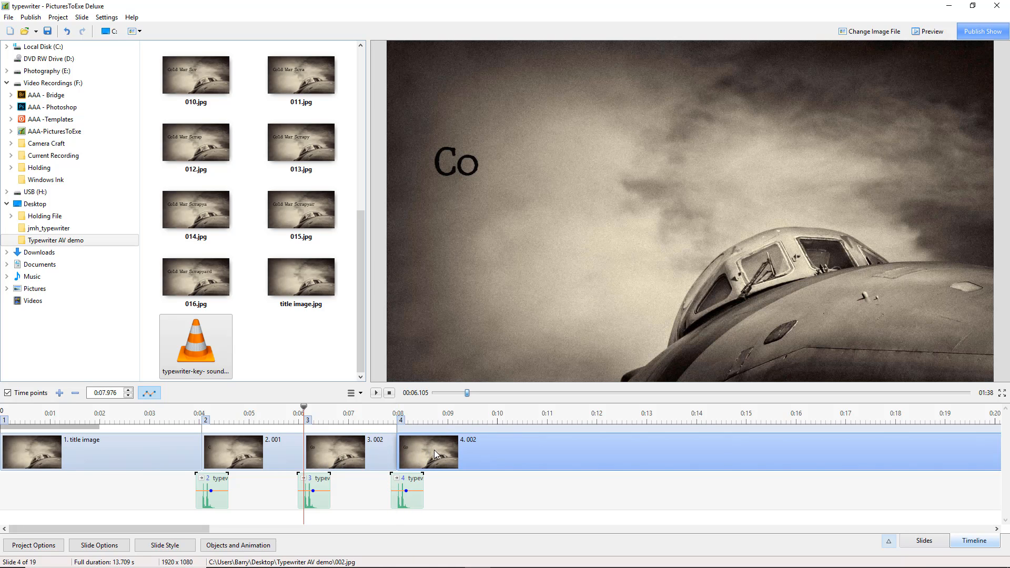
Replace the image of the duplicated slide 4 with 003 and check slides 2 to 4 in sequence.
click(868, 32)
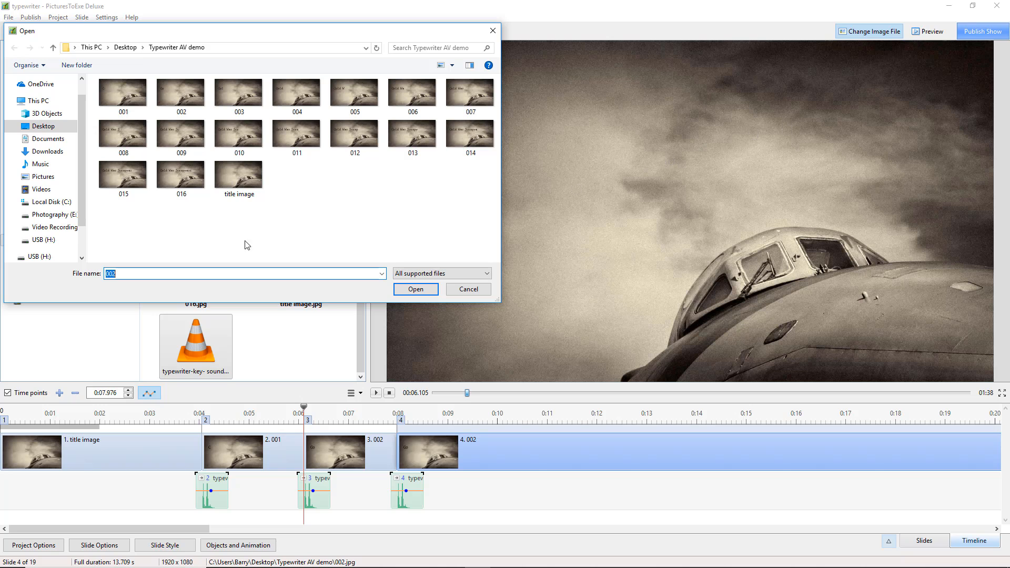
double_click(238, 94)
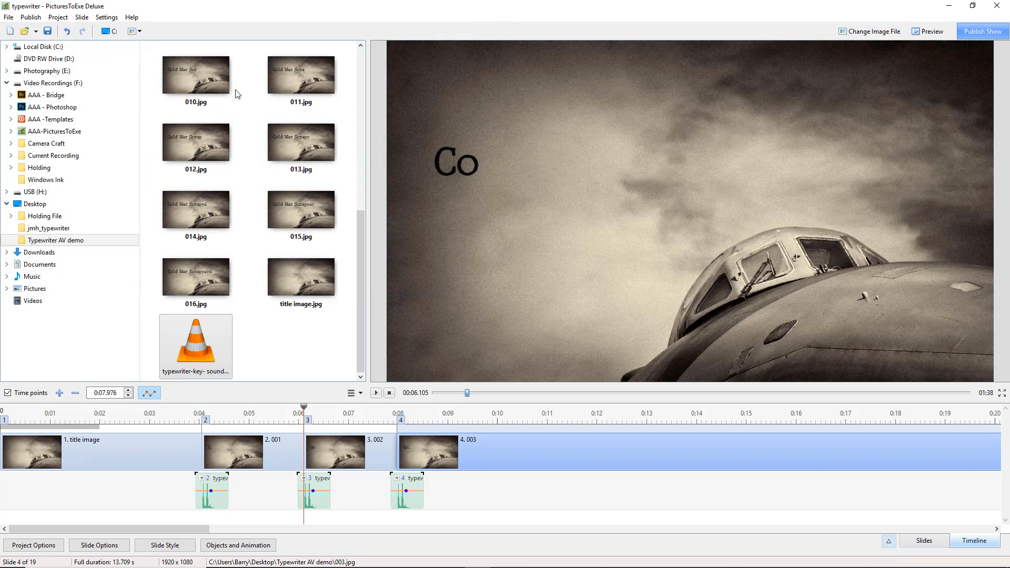
click(234, 450)
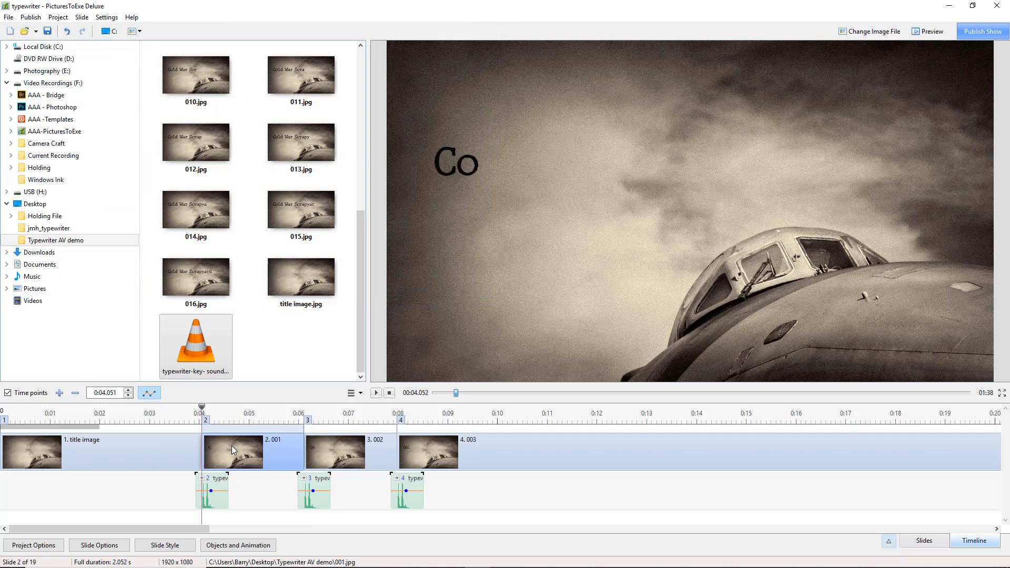
click(329, 455)
click(431, 456)
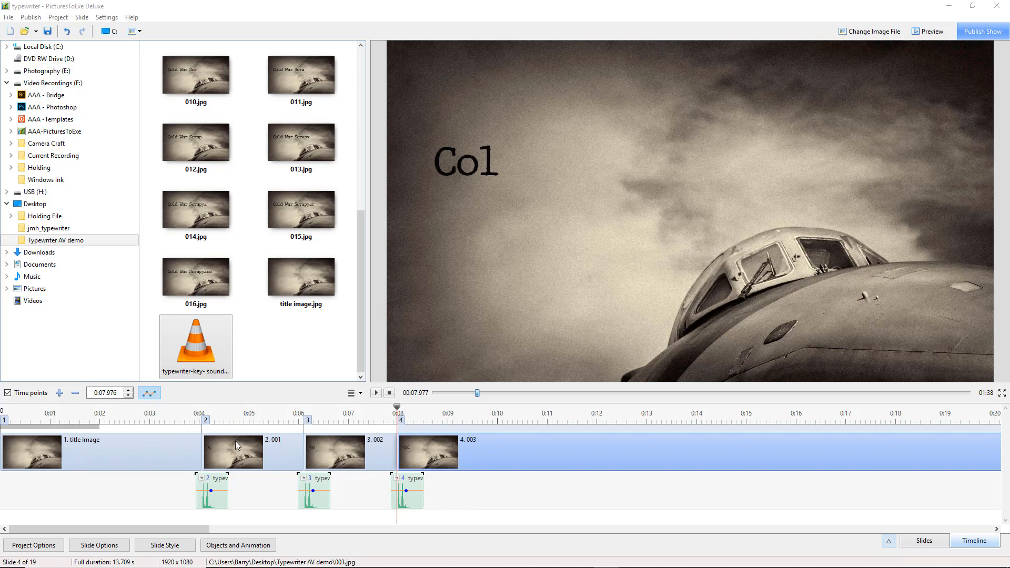
Play the timeline from about 3 seconds through the first three letter slides and stop playback.
click(187, 414)
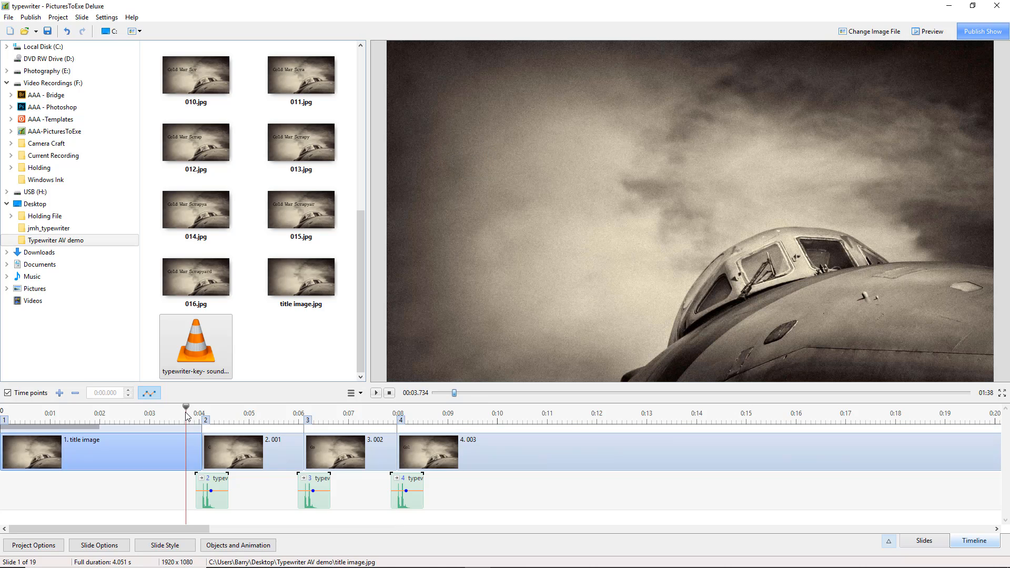
drag(187, 412, 153, 410)
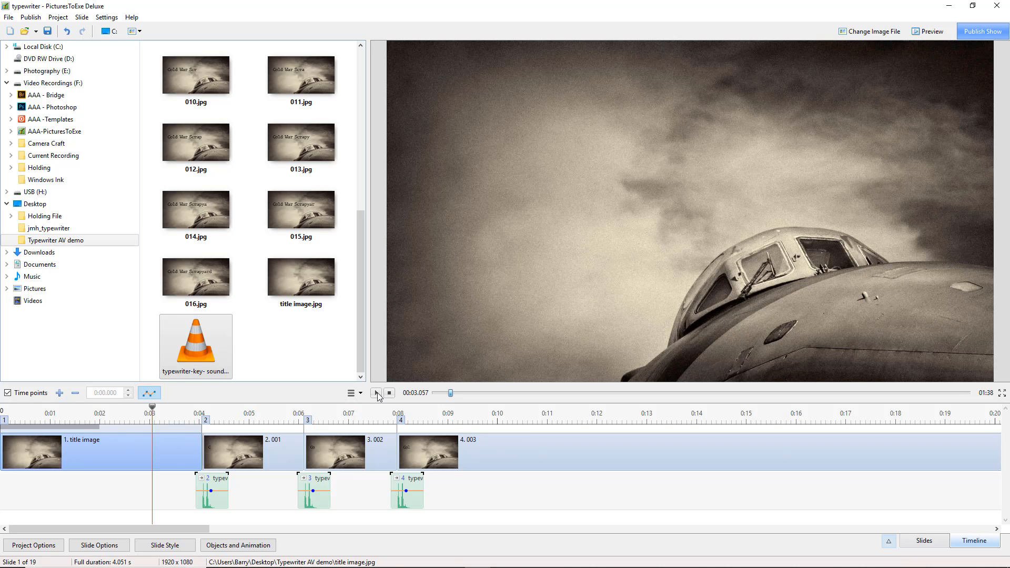
click(377, 394)
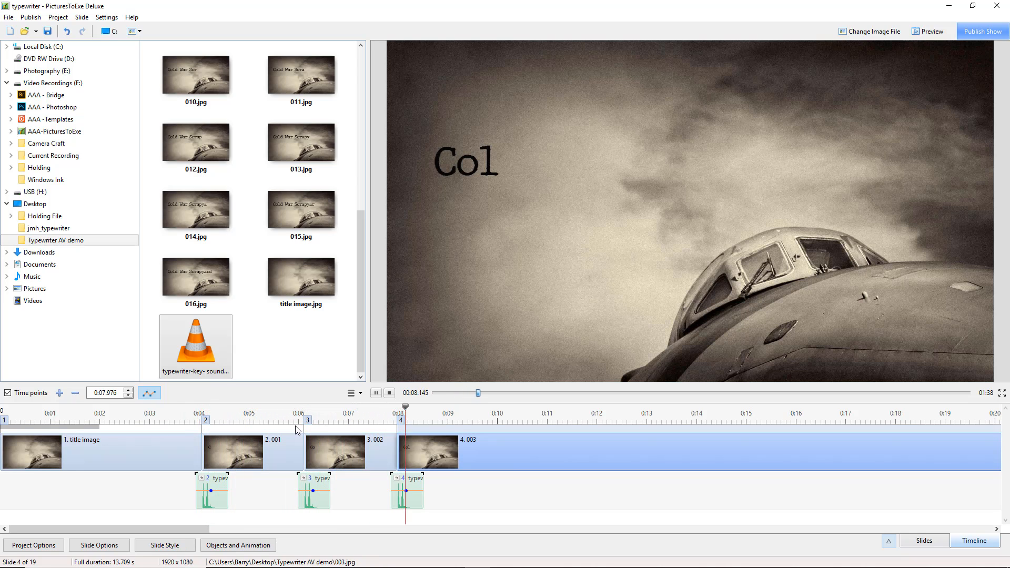
click(389, 394)
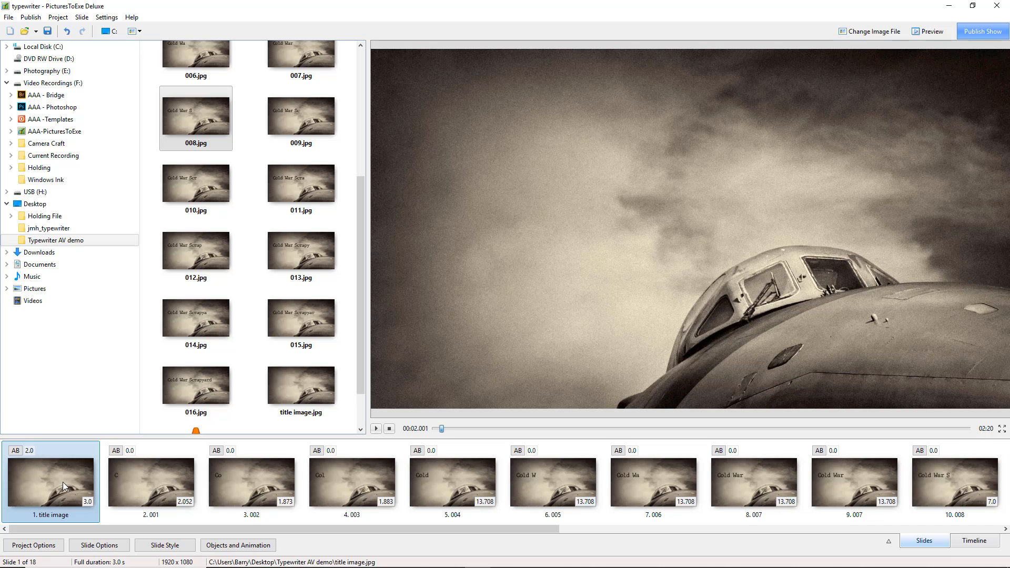
Step through the slide list from the title image to slide 18 to review the title being typed letter by letter.
key(Right)
key(Right)
key(Right)
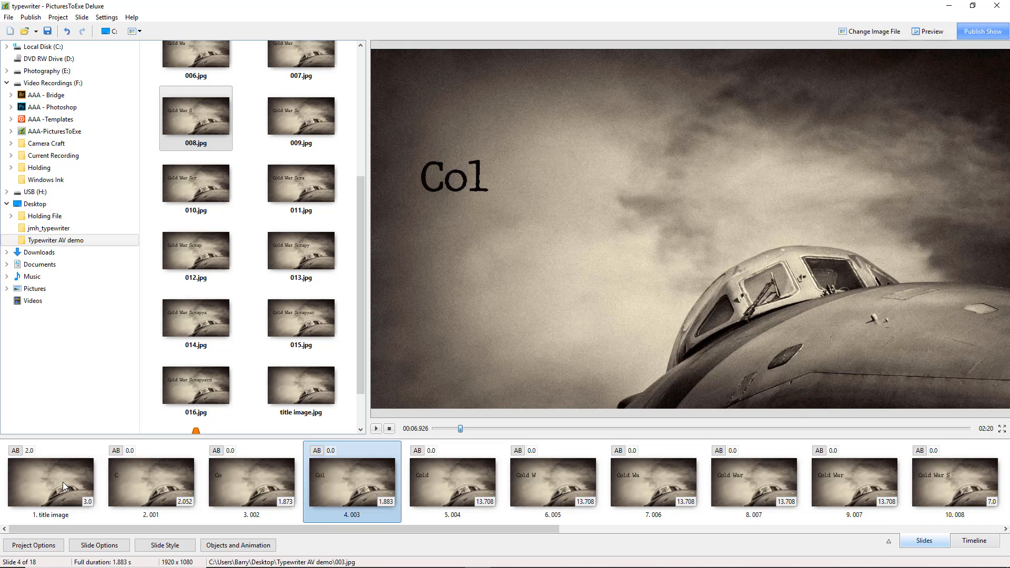
key(Right)
key(Right)
key(Right)
key(Right)
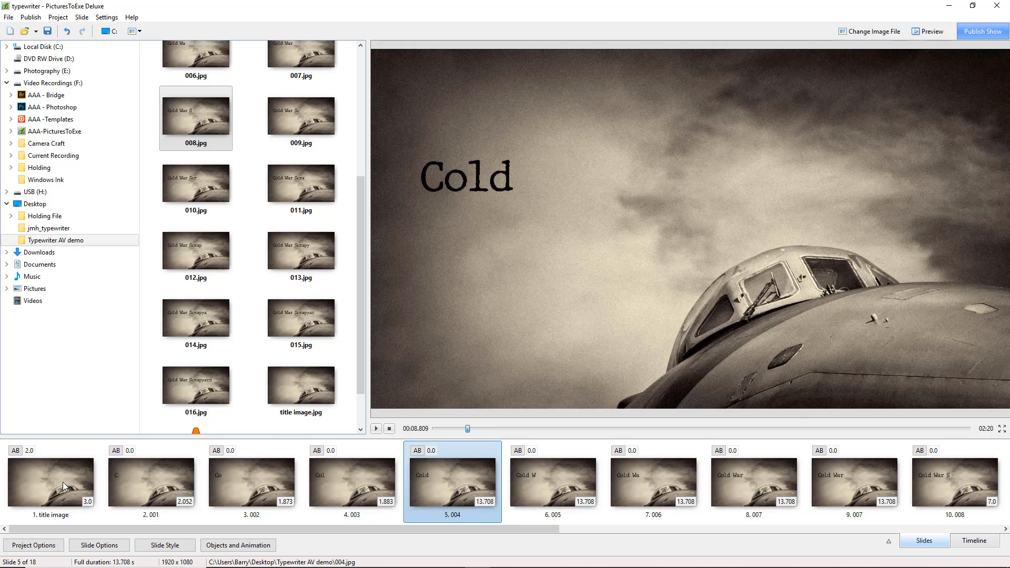
key(Right)
key(Right)
key(Right)
key(Right)
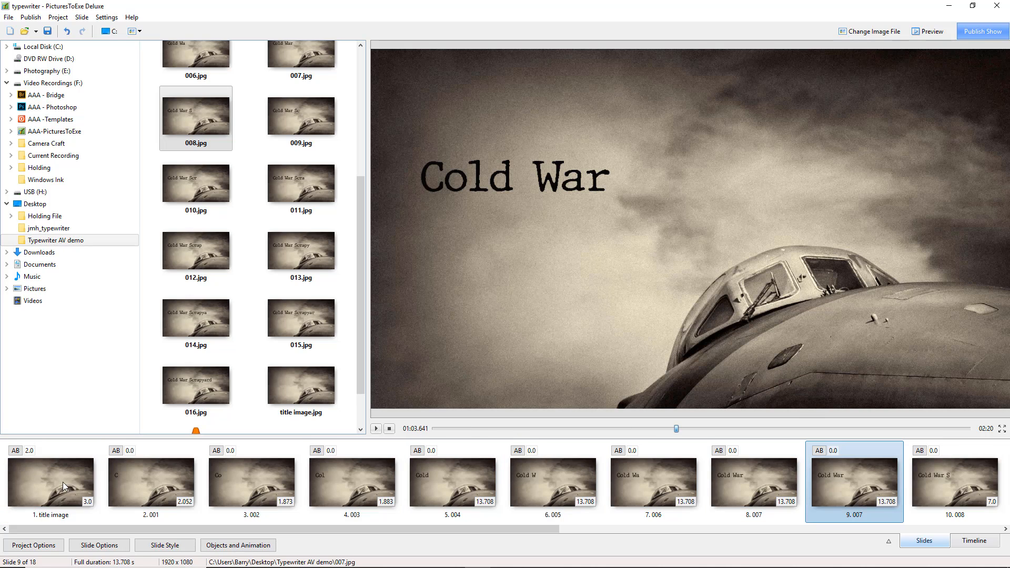
key(Right)
key(Right)
key(Right)
key(Right)
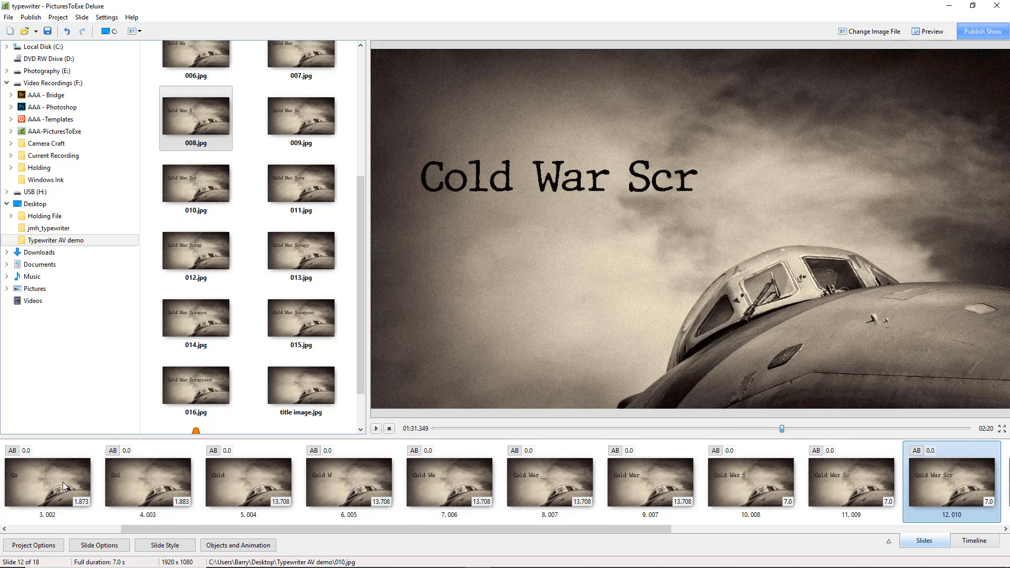
key(Right)
key(Right)
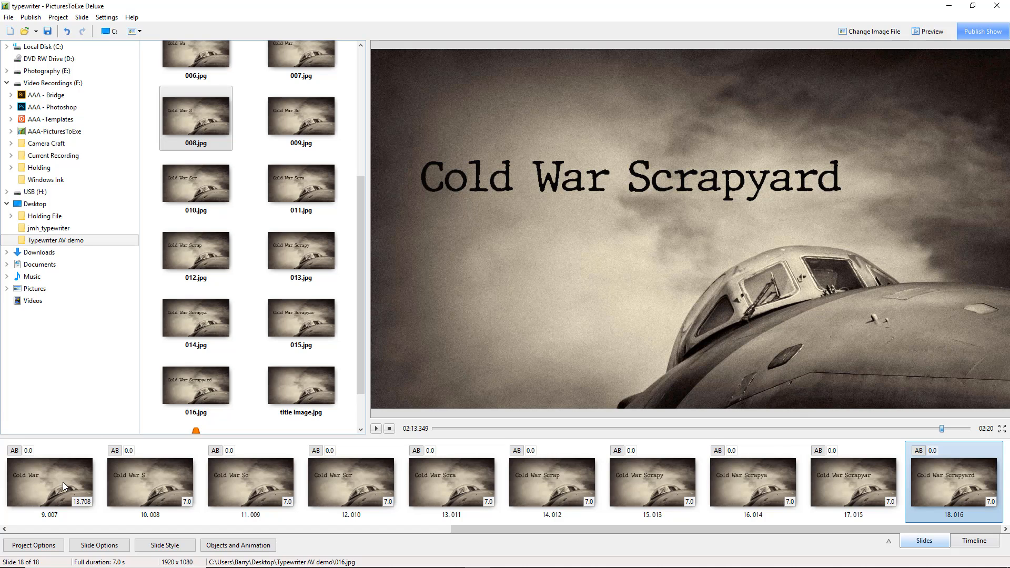
Select slides 2 to 18 together and set their duration to 0.2 seconds.
drag(660, 531, 207, 534)
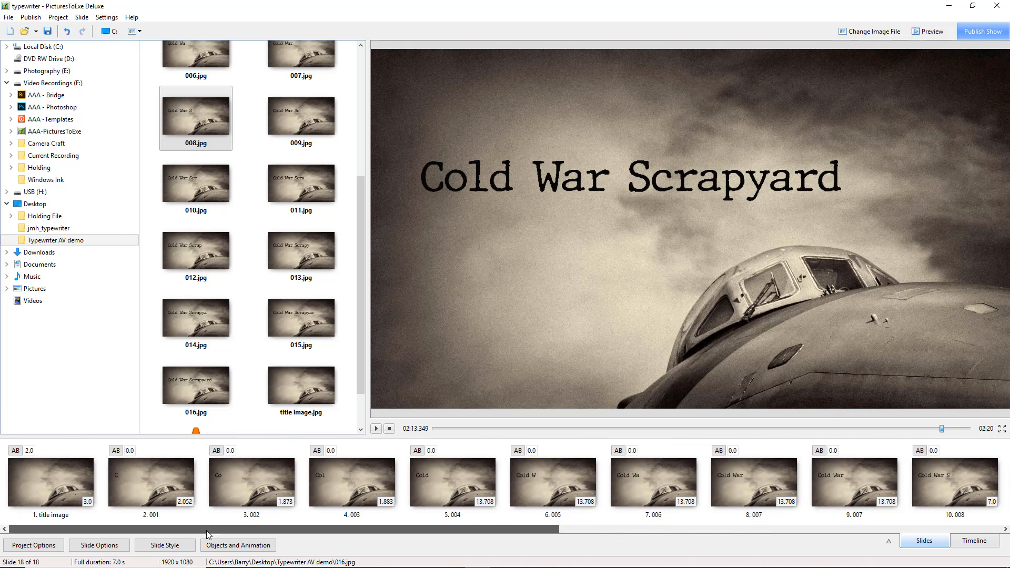
click(63, 499)
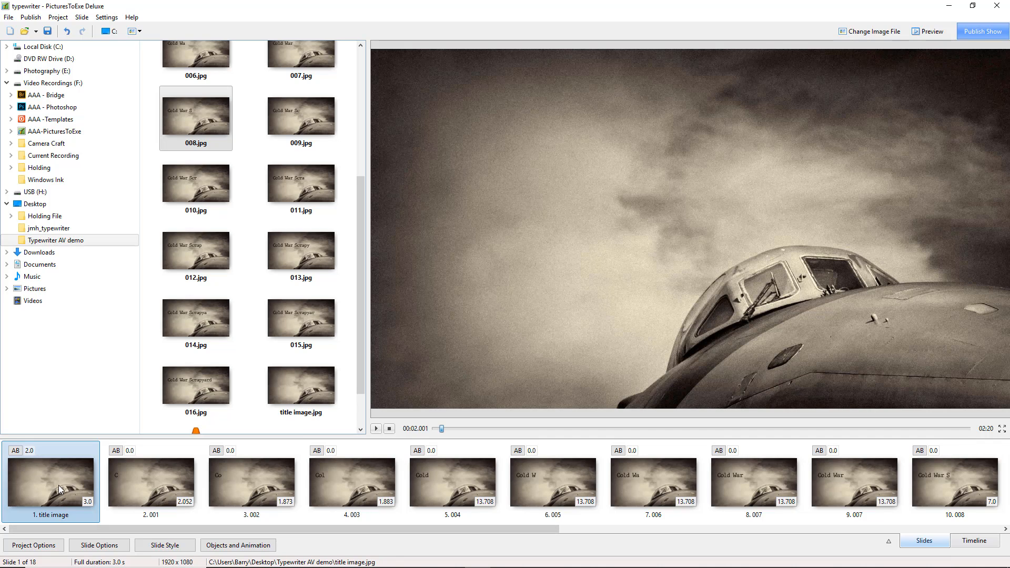
click(168, 487)
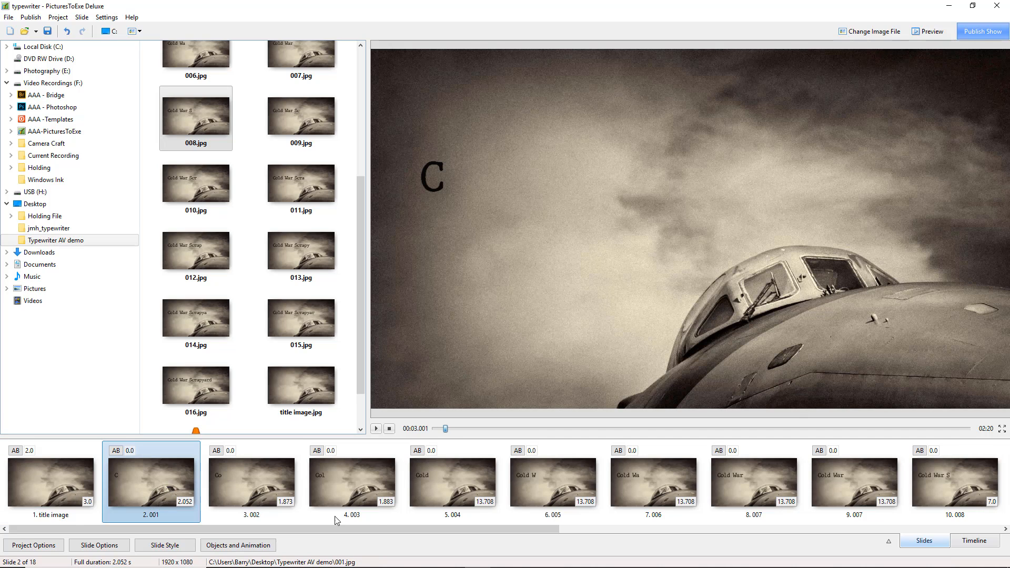
drag(408, 528, 947, 491)
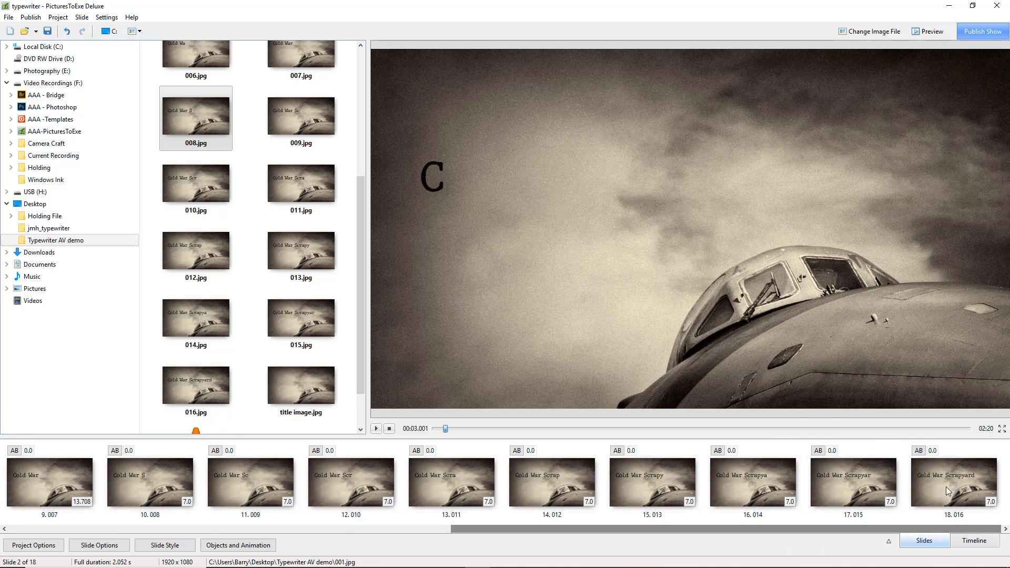
shift+click(950, 491)
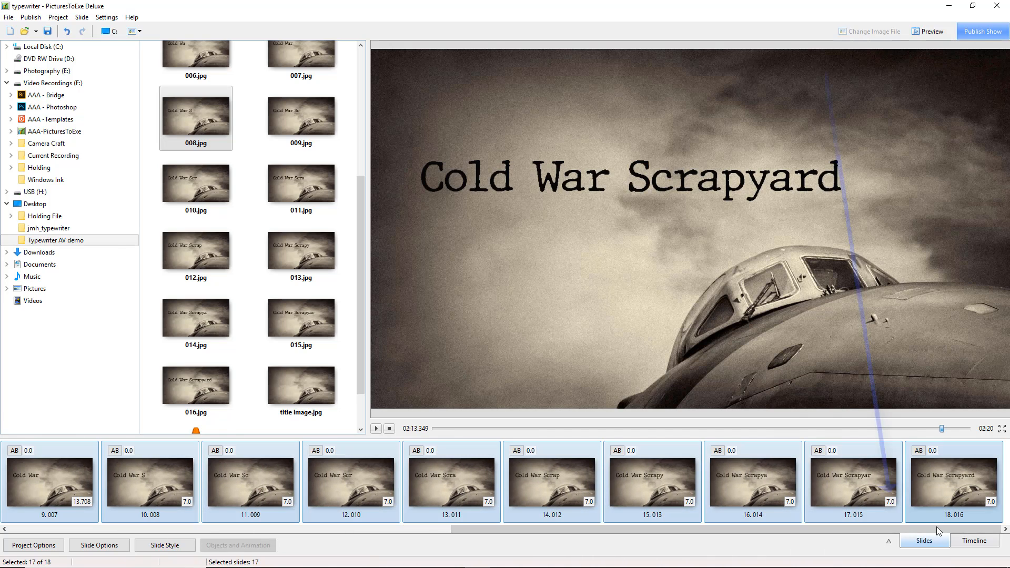
click(891, 502)
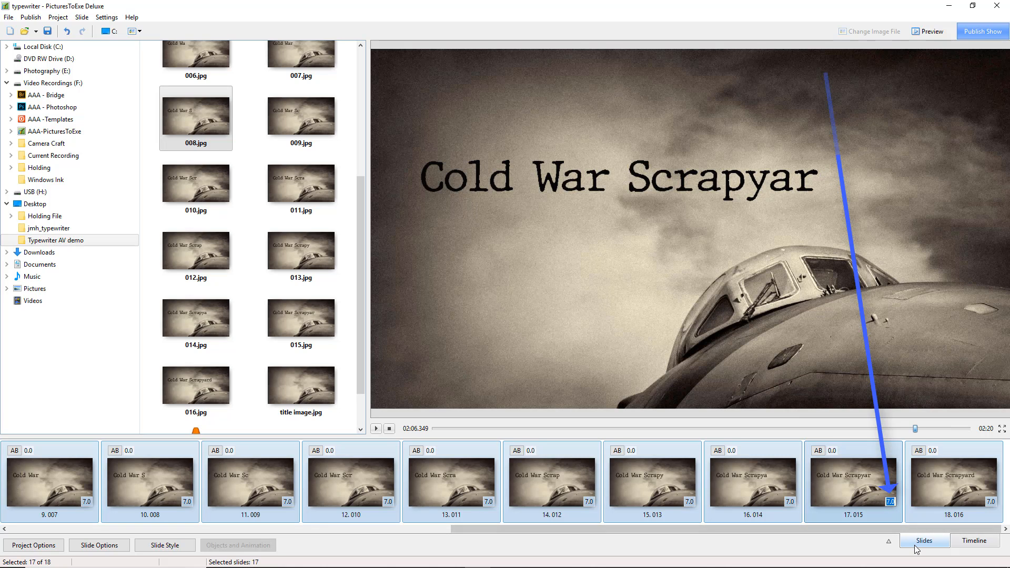
text(0.2)
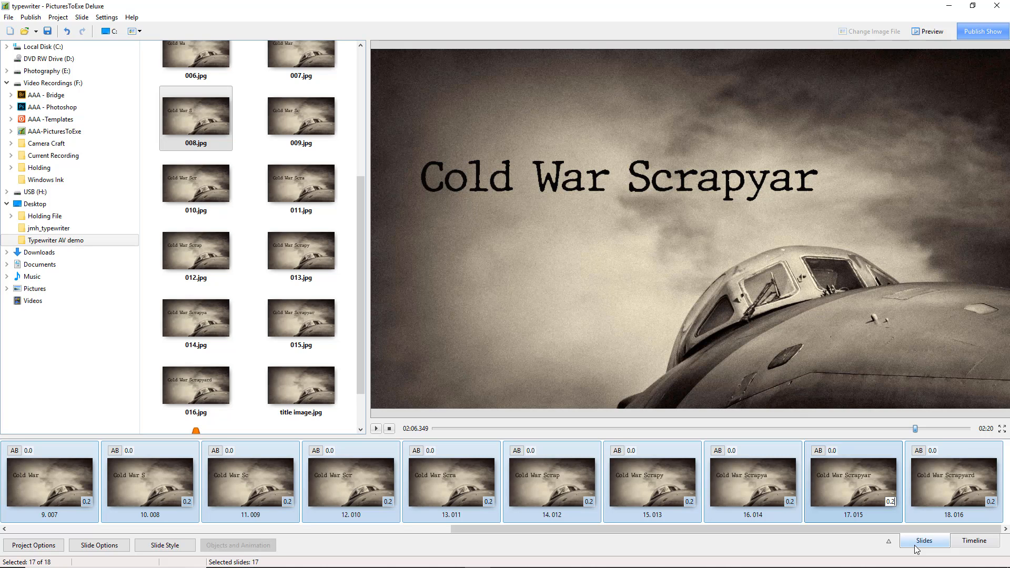
Play the sequence from the title image, review the individual slide durations along the slide list, and play it again.
click(167, 488)
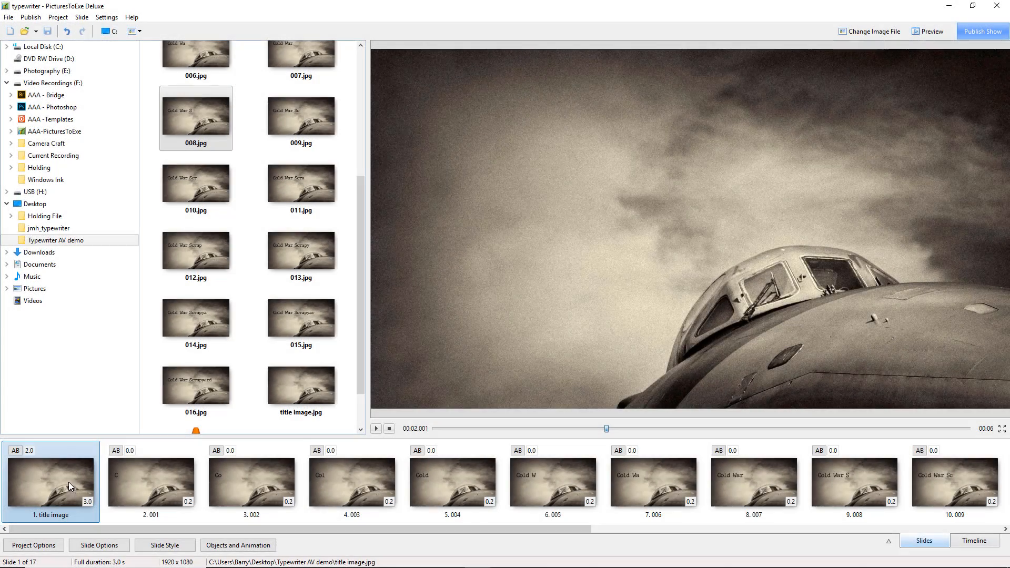
click(377, 430)
drag(574, 531, 885, 557)
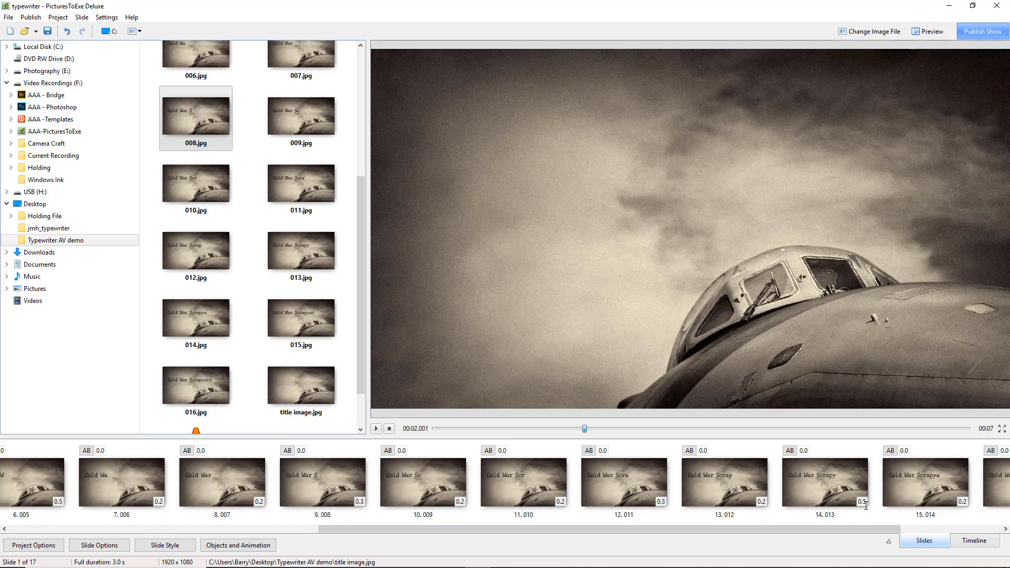
drag(840, 530, 527, 531)
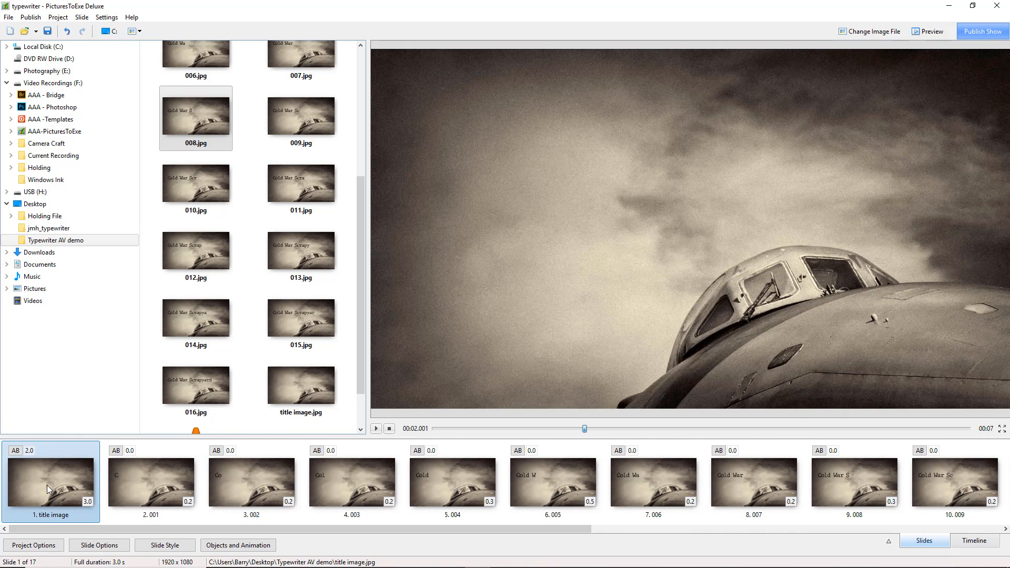
click(377, 430)
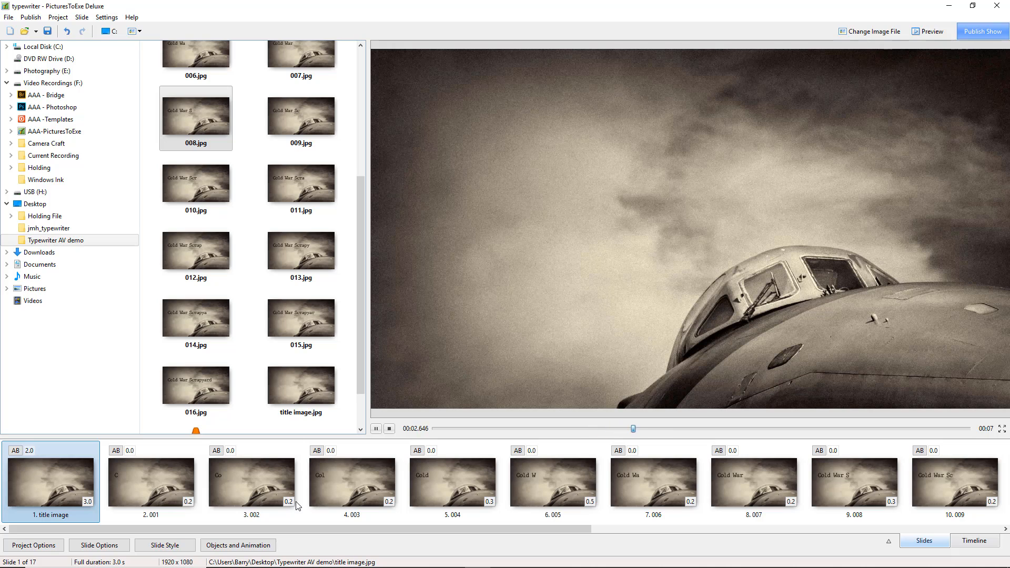